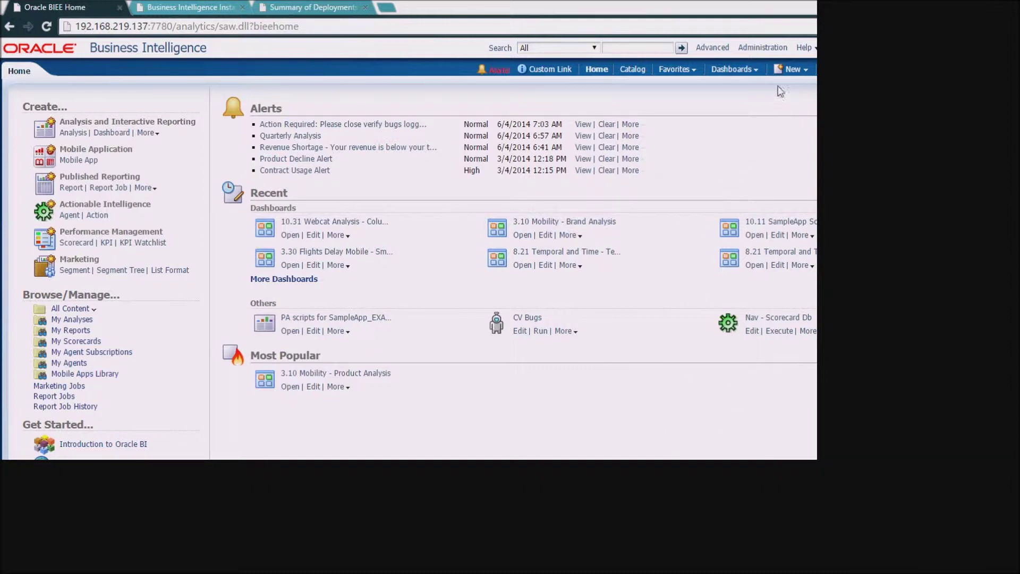
Step: Create a new analysis based on the A - Sample Sales subject area
left_click(796, 72)
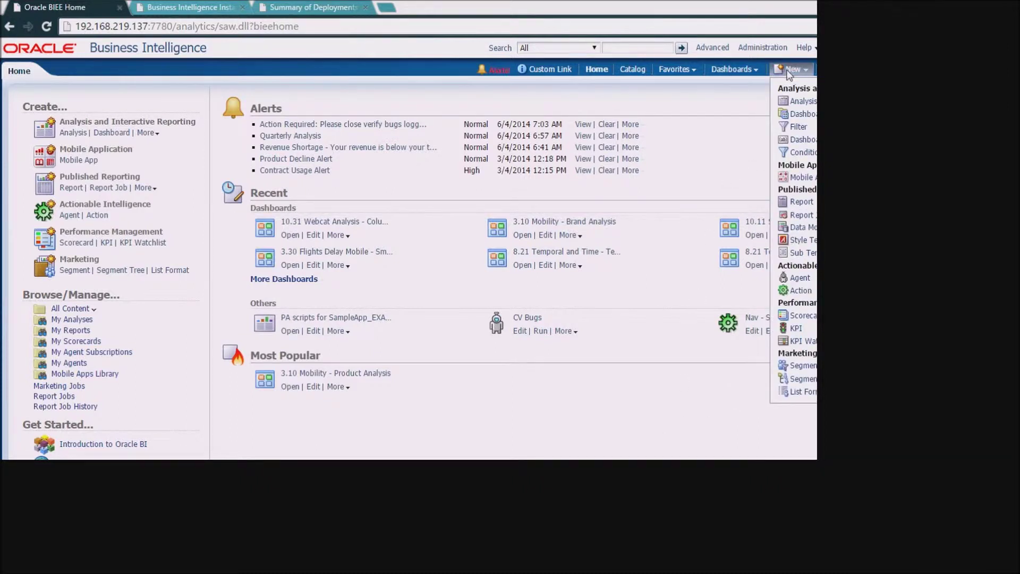
left_click(794, 105)
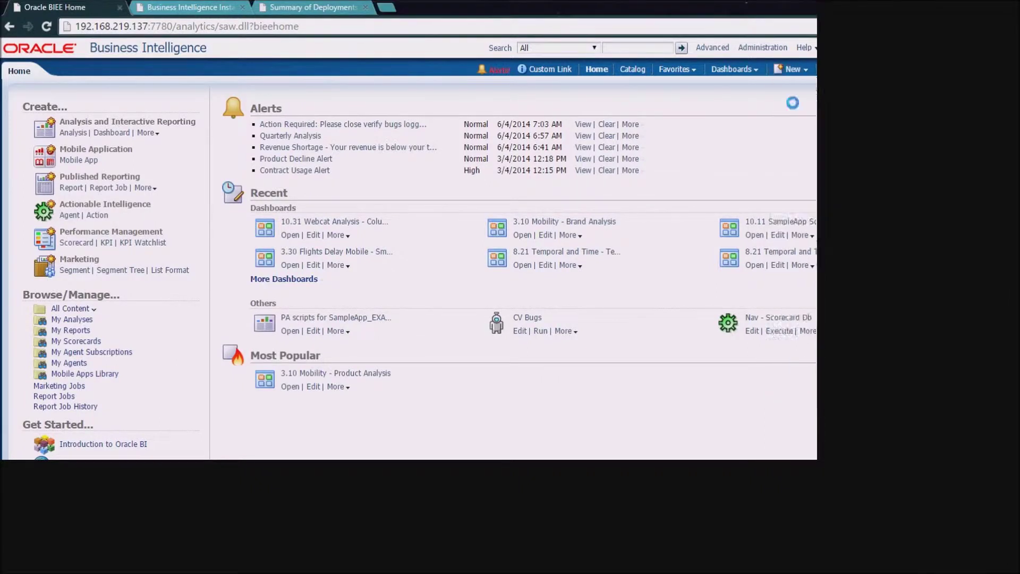
left_click(781, 107)
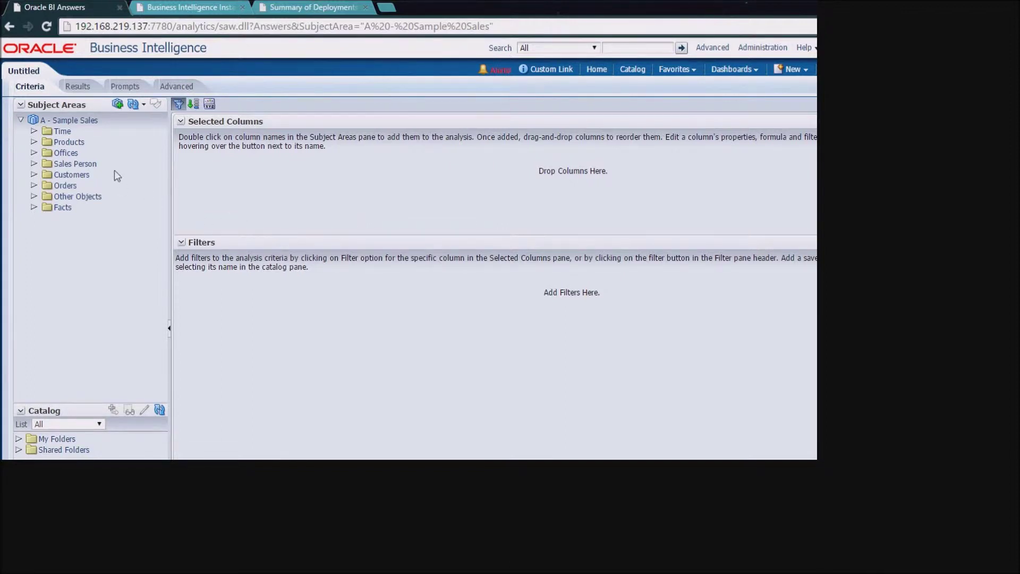
Step: Open the metadata dictionary for the Time folder and examine its presentation columns and permissions
left_click(59, 131)
left_click(155, 105)
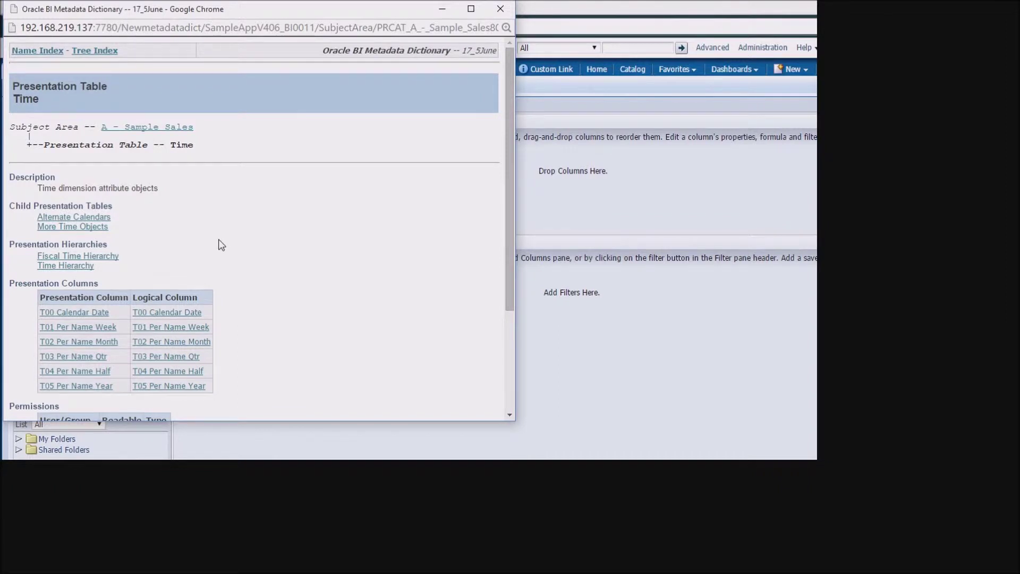
scroll(219, 240, "down", 1)
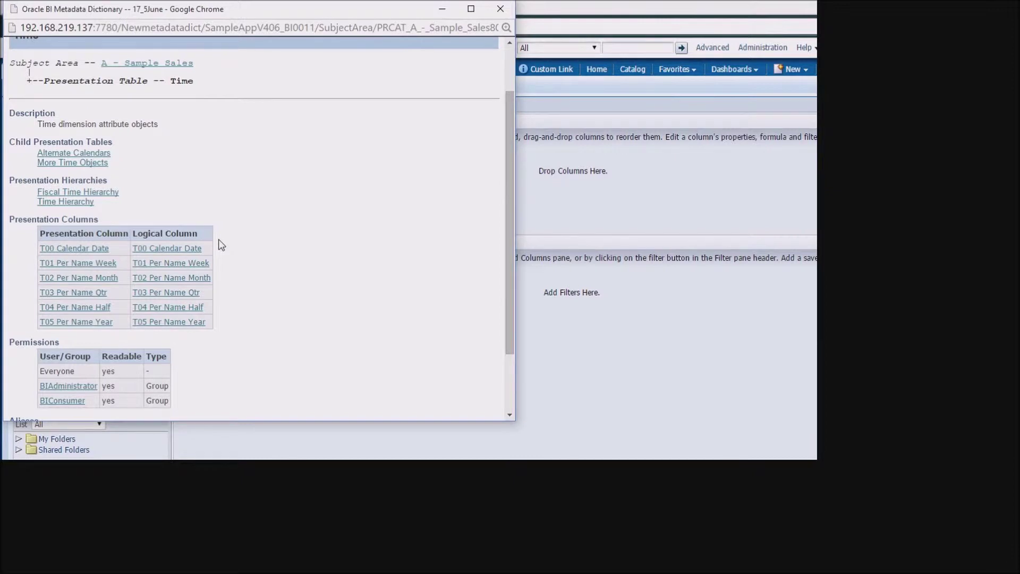
Step: Trace the T00 Calendar Date logical column through the LTS1 Time Day Grain source to its physical table, and close the dictionary window
left_click(179, 254)
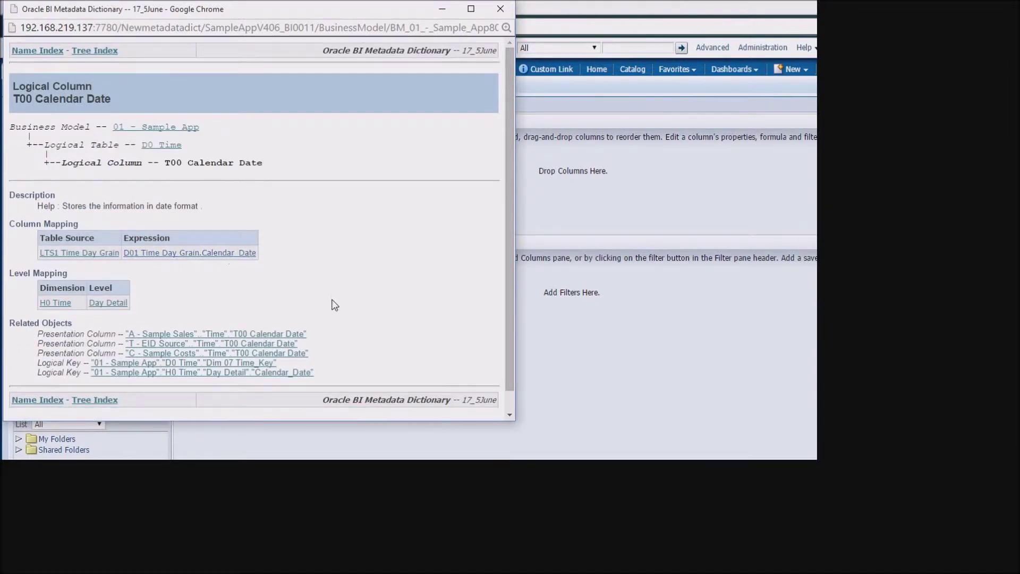
scroll(335, 305, "down", 1)
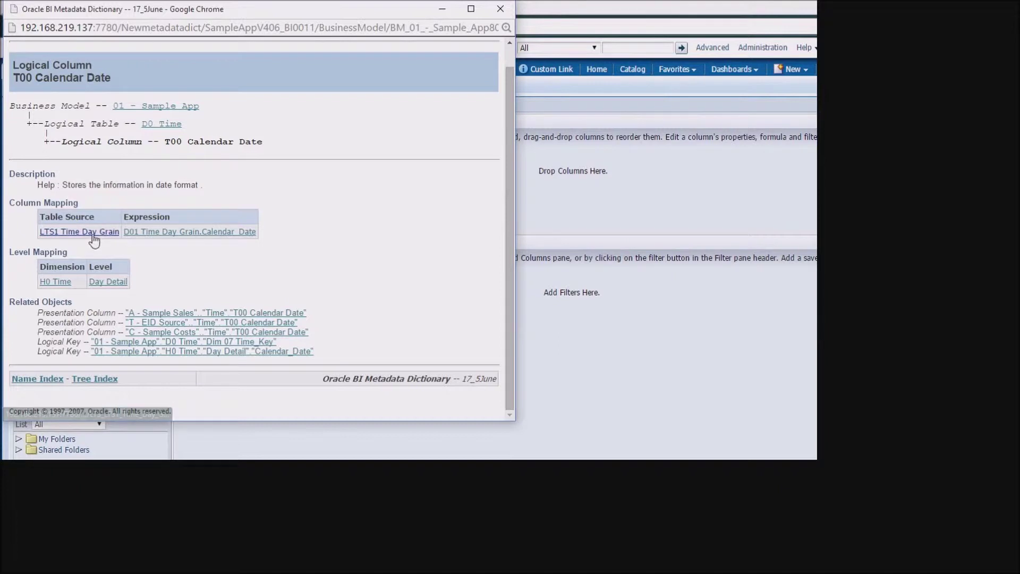
left_click(56, 232)
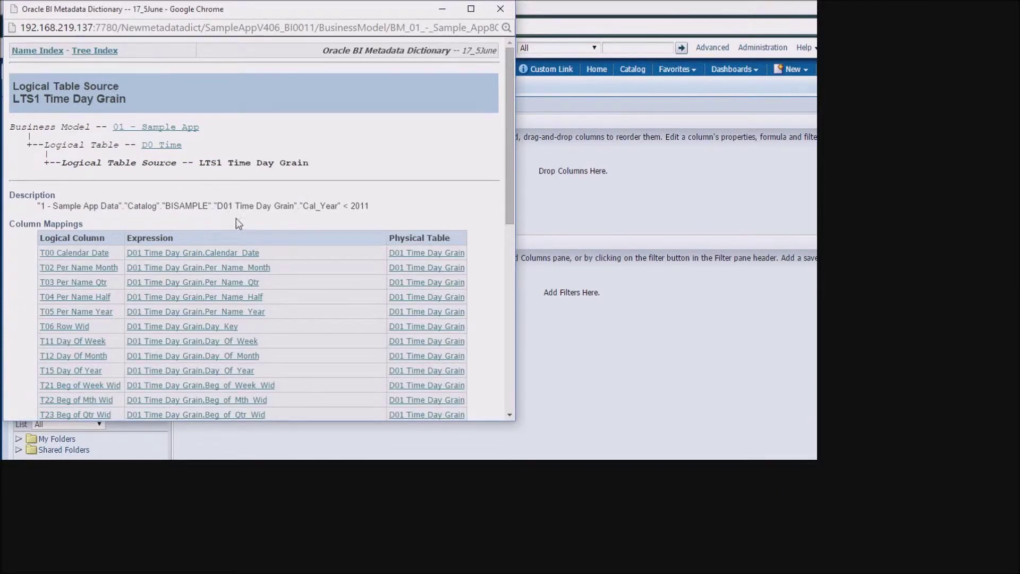
left_click(431, 253)
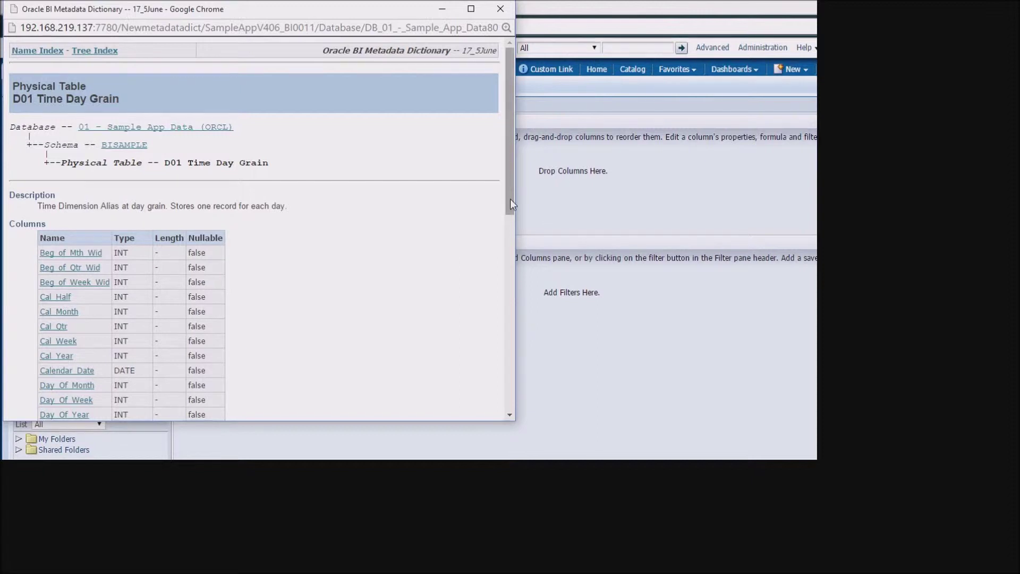
left_click_drag(510, 200, 512, 168)
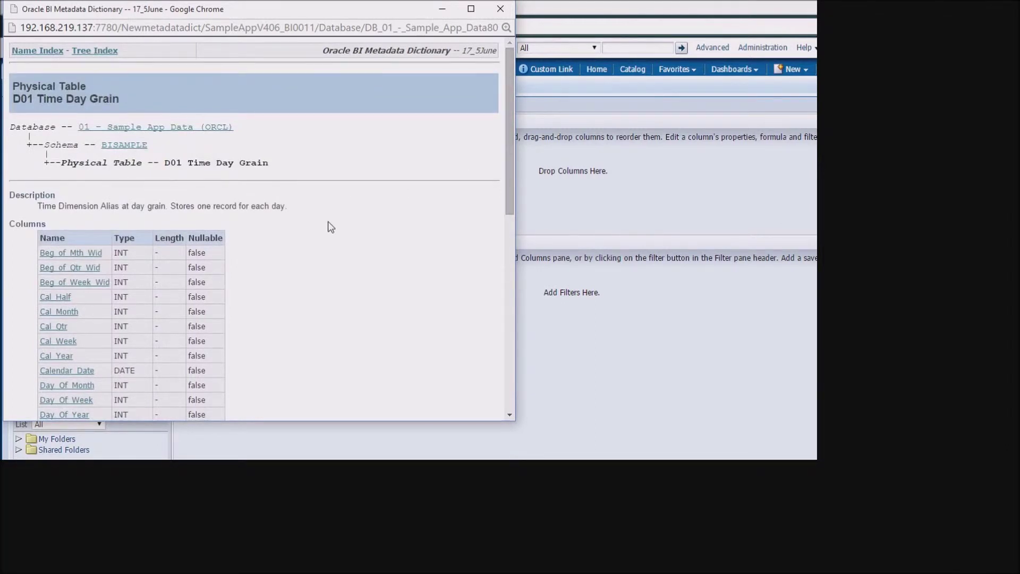
left_click(503, 10)
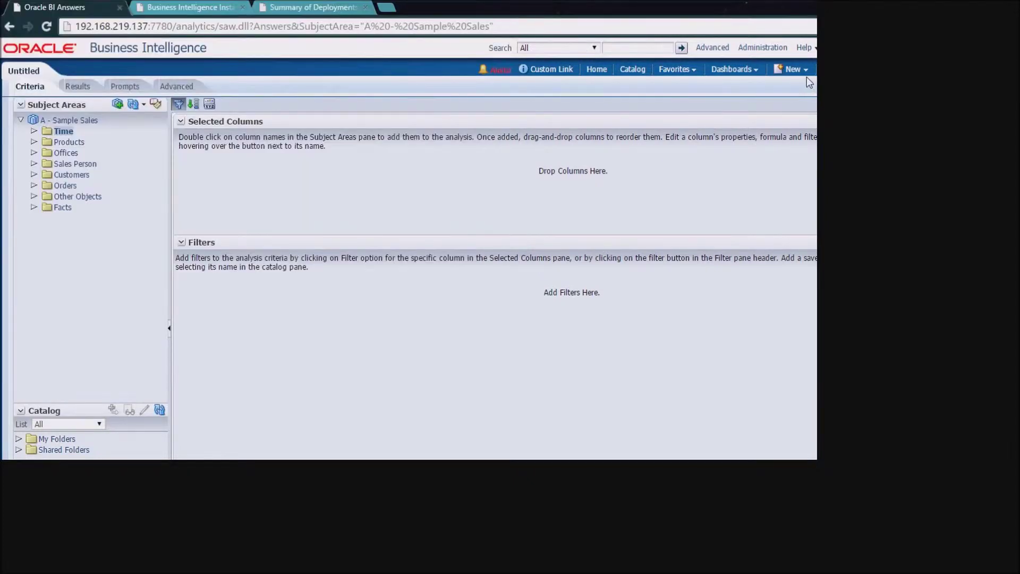
Step: Open Manage Privileges in the administration page and check the Access to Metadata Dictionary privilege
left_click(771, 49)
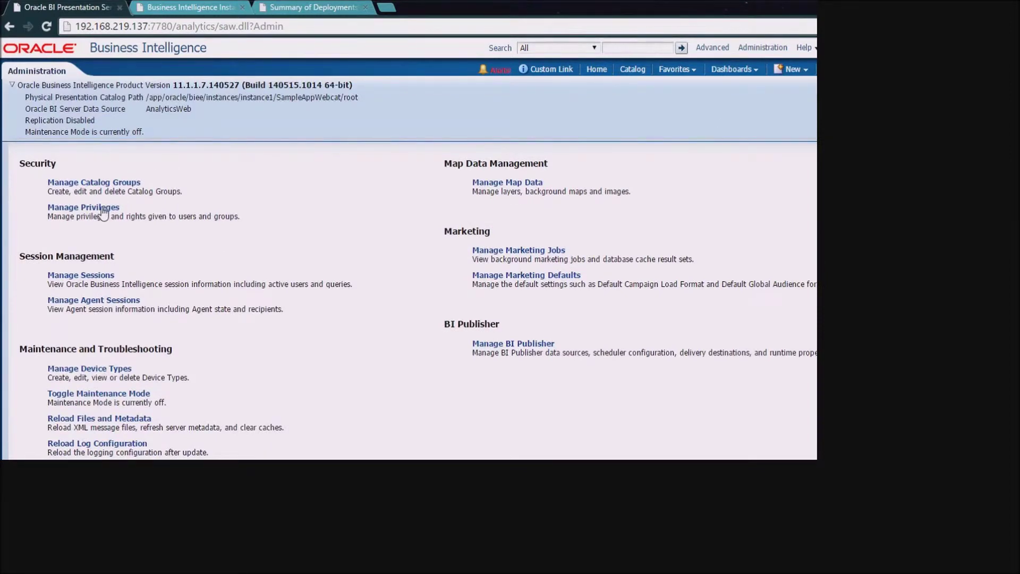
left_click(103, 210)
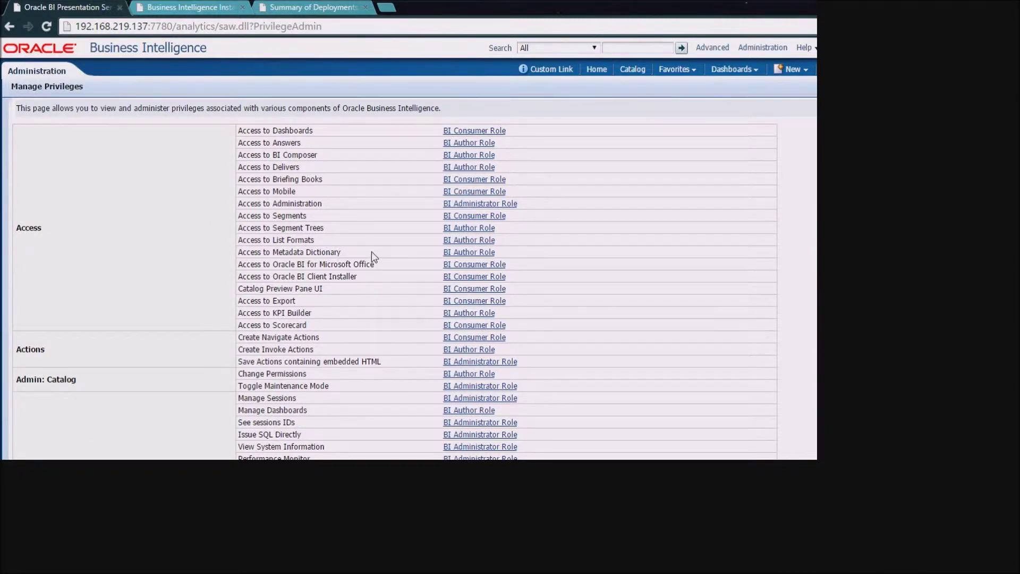
left_click_drag(355, 255, 239, 255)
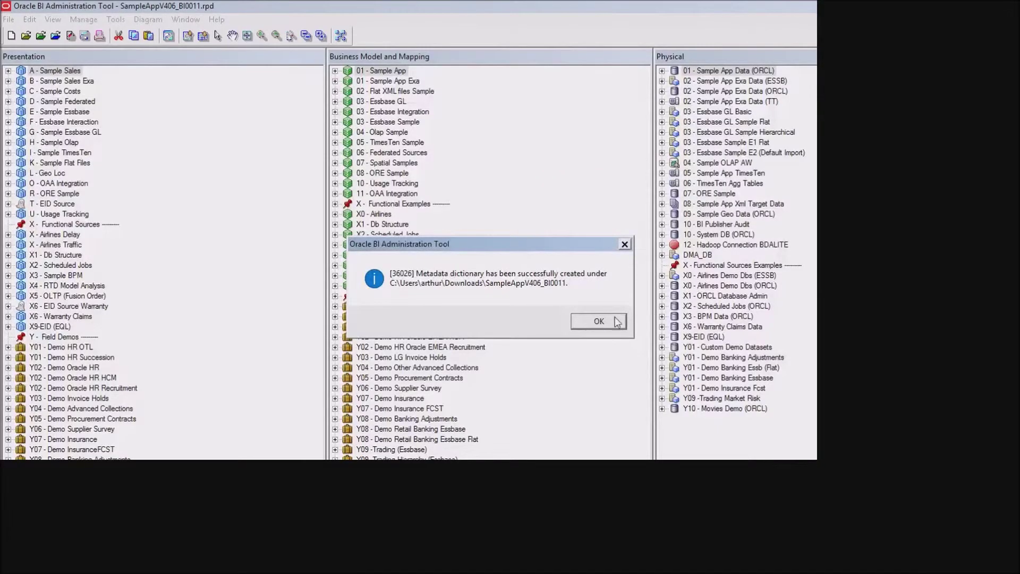
Step: In the Oracle BI Administration Tool, dismiss the message and select the Generate Metadata Dictionary utility
left_click(590, 321)
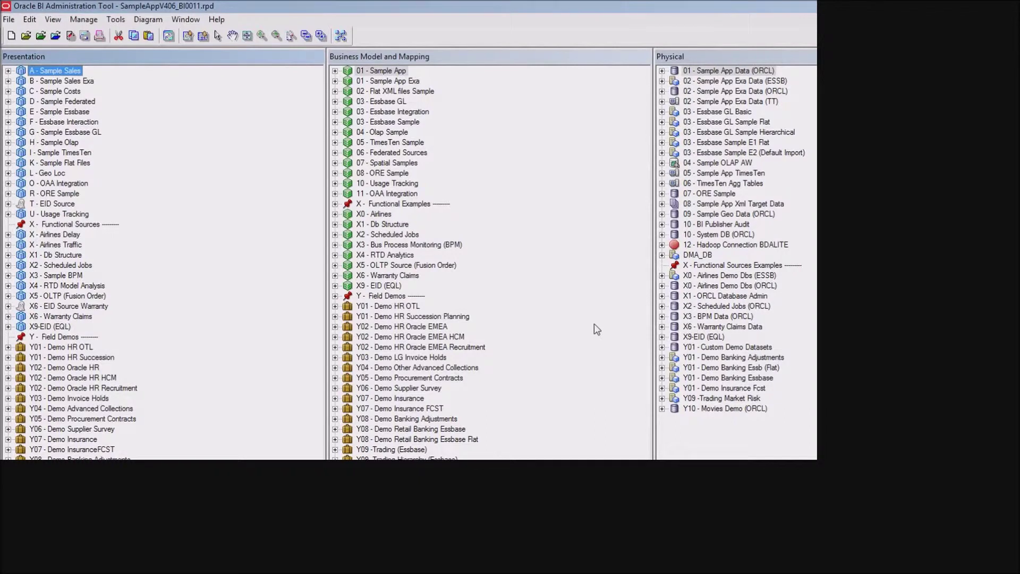
left_click(115, 20)
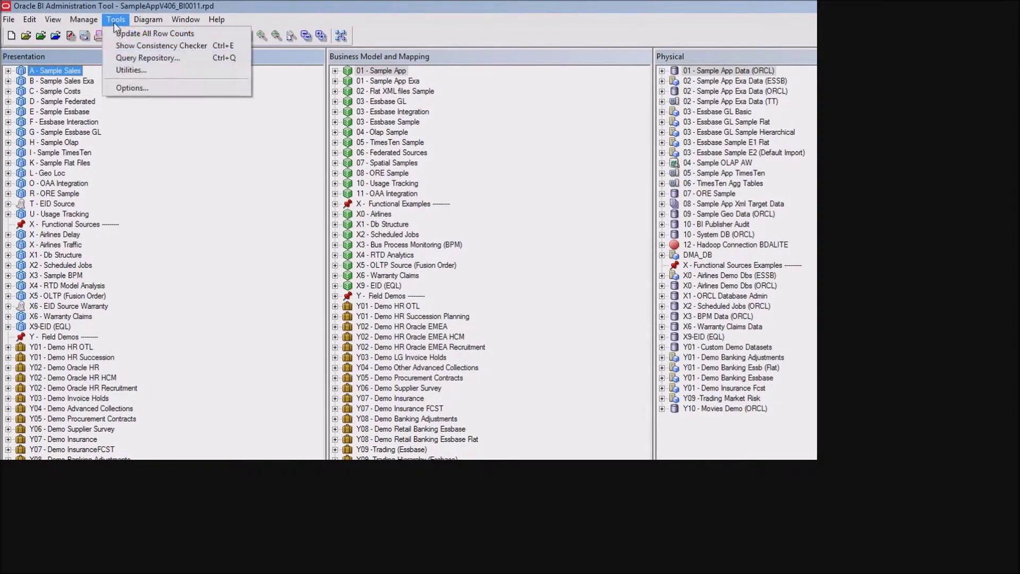
left_click(127, 69)
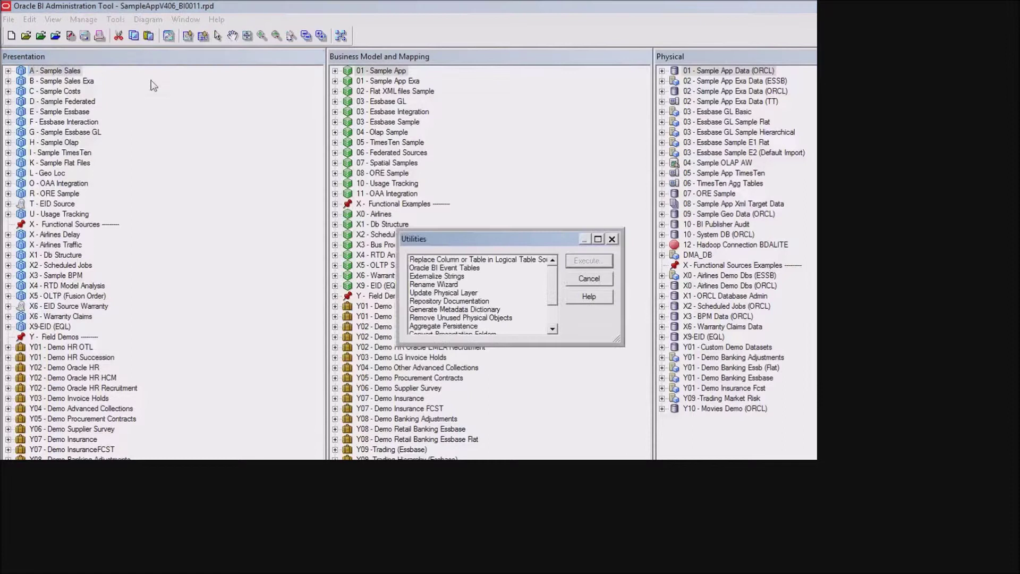
left_click(461, 311)
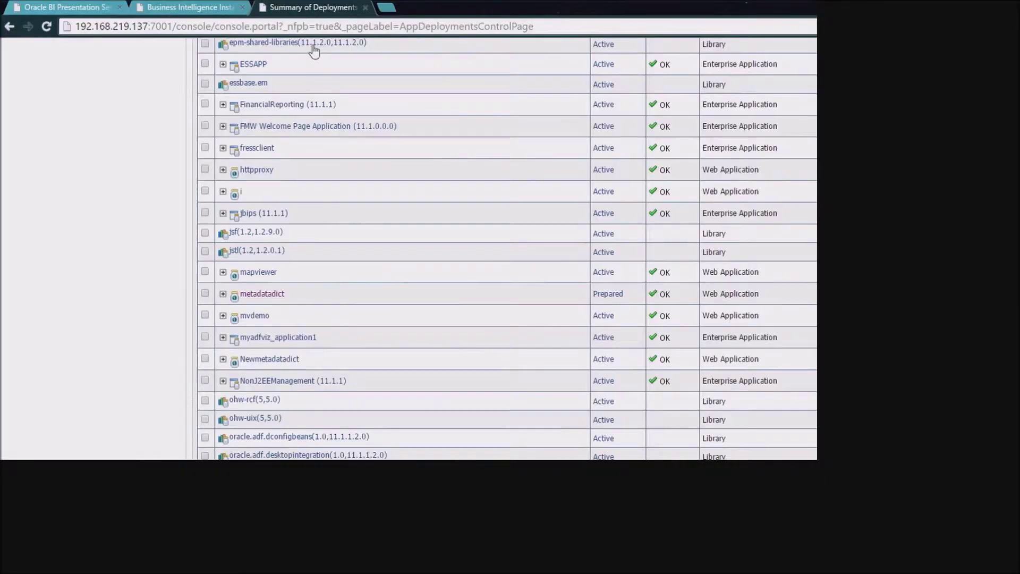
Step: In the WebLogic Server Administration Console, open the Newmetadatadict deployment and review its context root and path settings
scroll(326, 189, "up", 10)
scroll(326, 189, "up", 6)
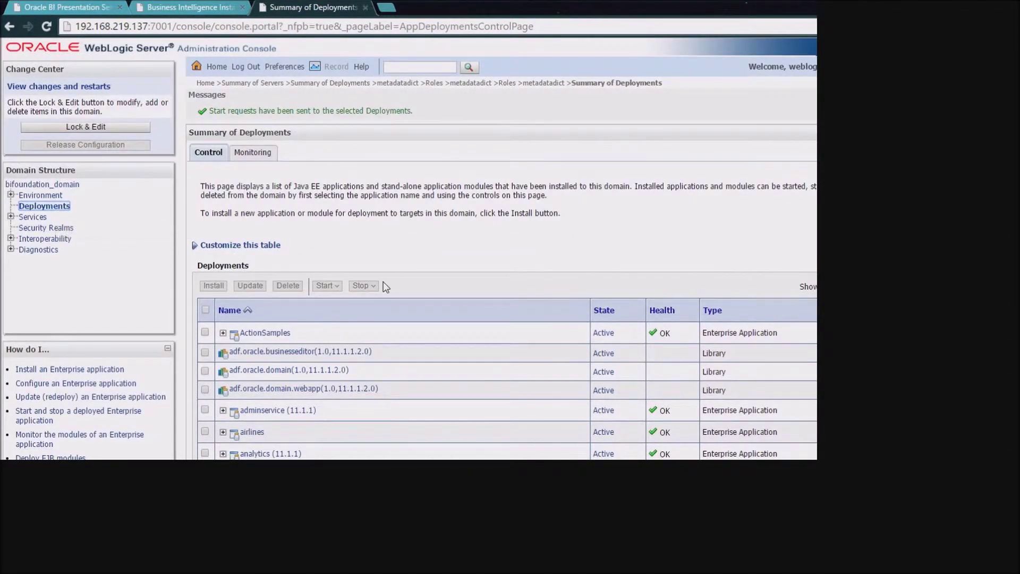
scroll(385, 287, "down", 10)
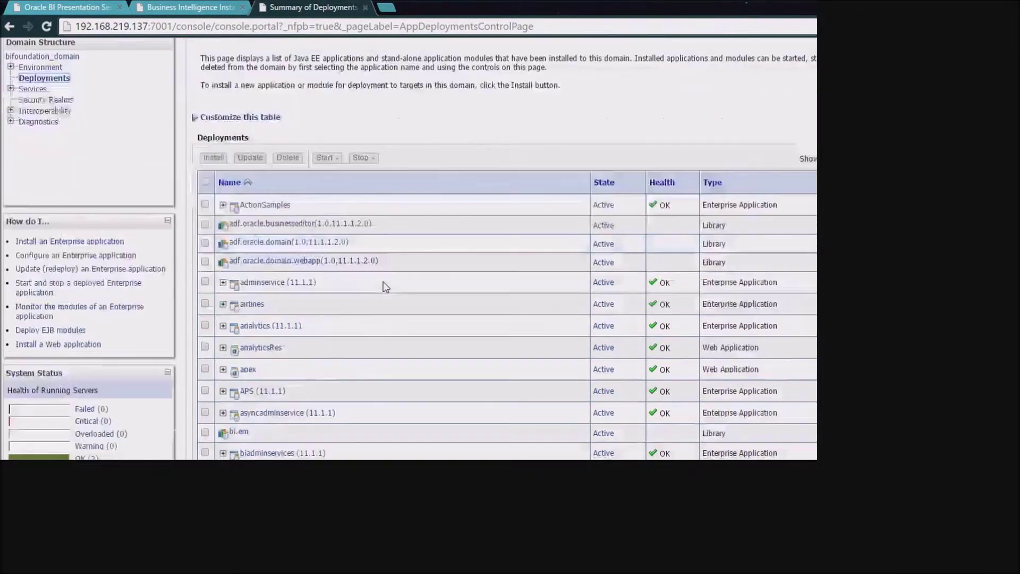
scroll(386, 286, "down", 3)
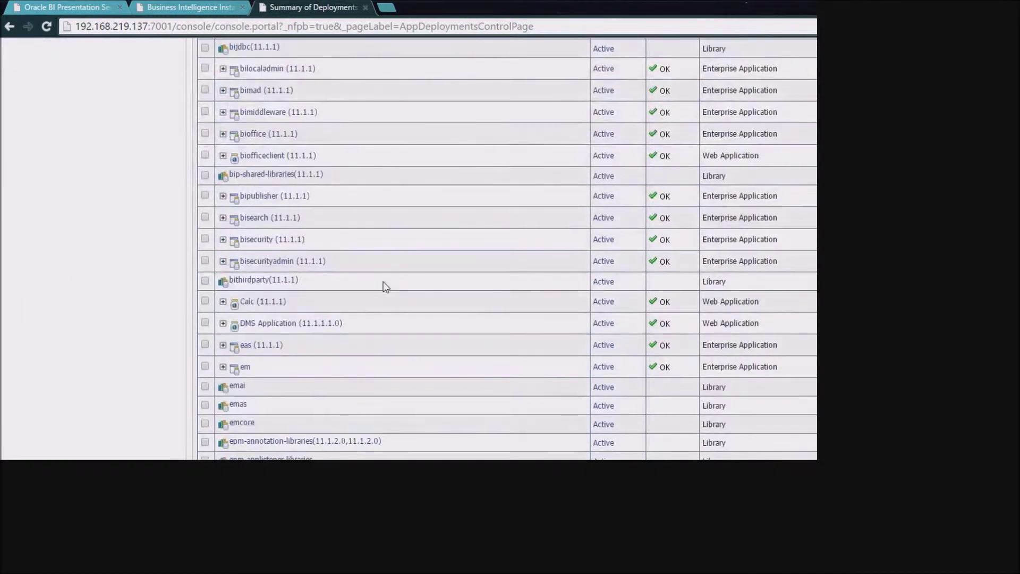
scroll(386, 287, "down", 8)
scroll(386, 287, "down", 5)
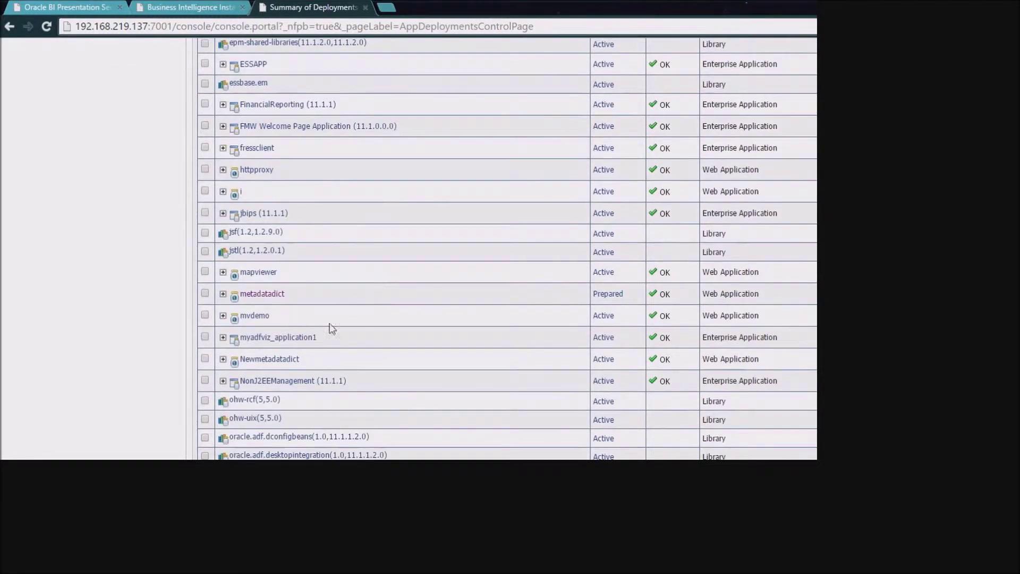
left_click(255, 365)
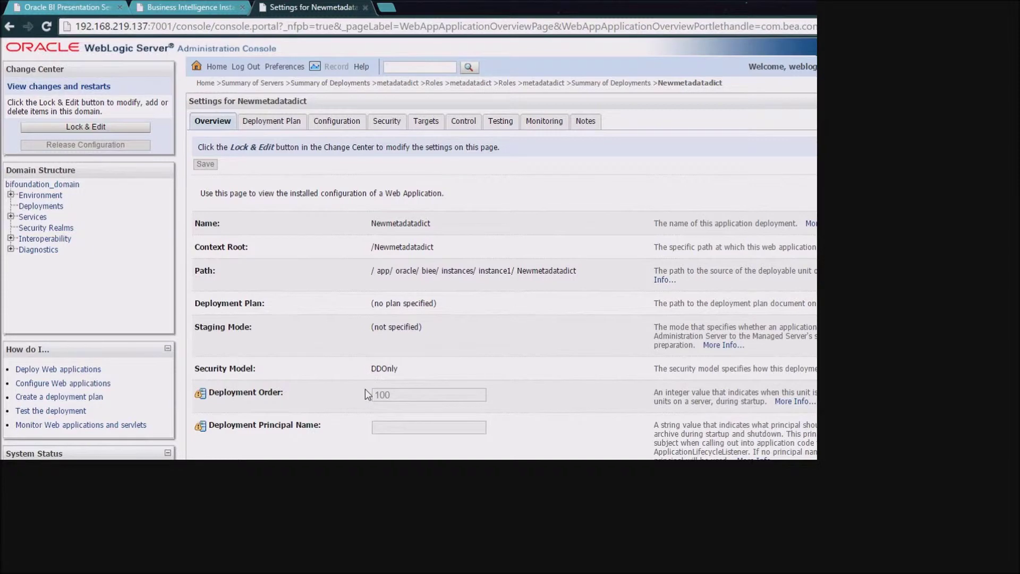
scroll(367, 394, "down", 3)
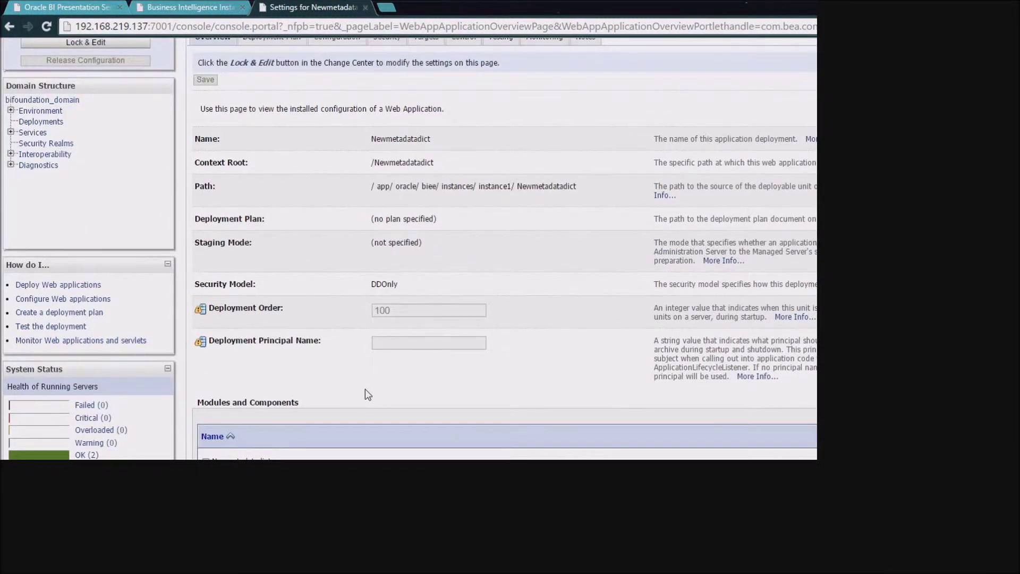
scroll(365, 389, "up", 3)
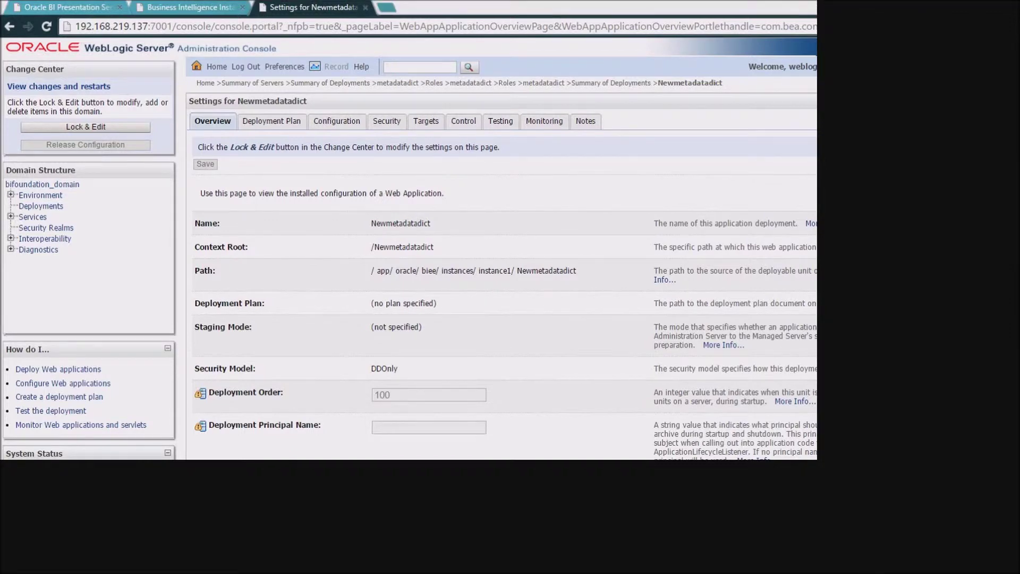
Step: Switch to the MobaXterm terminal and change the working directory to /app/oracle/biee/instances/instance1/
key("alt+Tab")
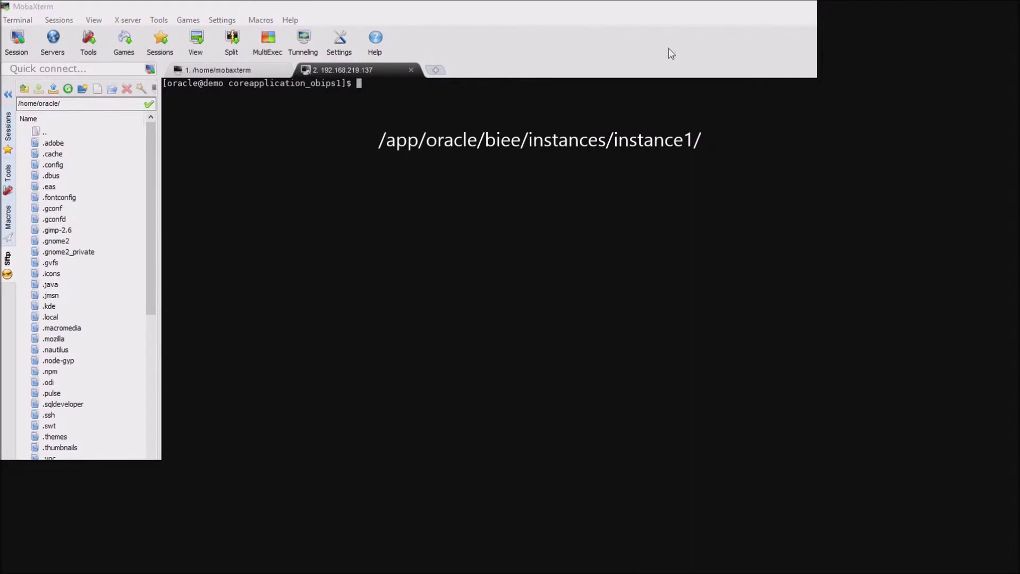
type("cd")
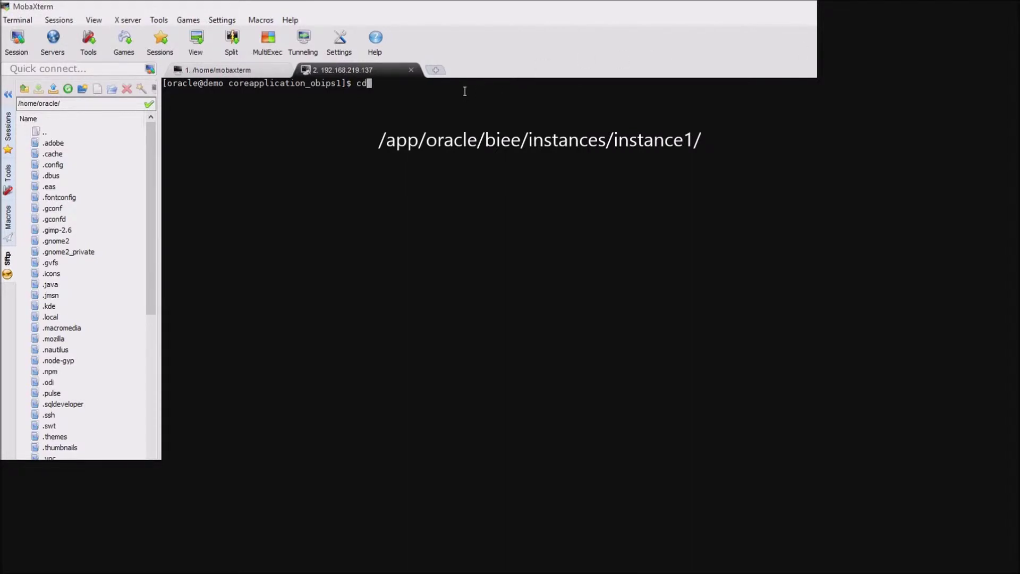
right_click(465, 91)
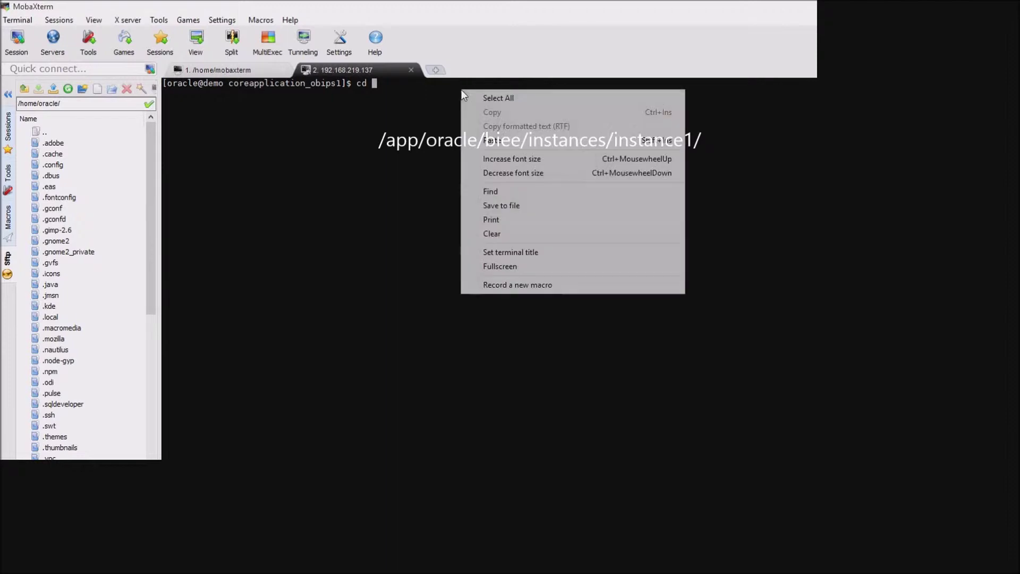
left_click(498, 140)
key("Return")
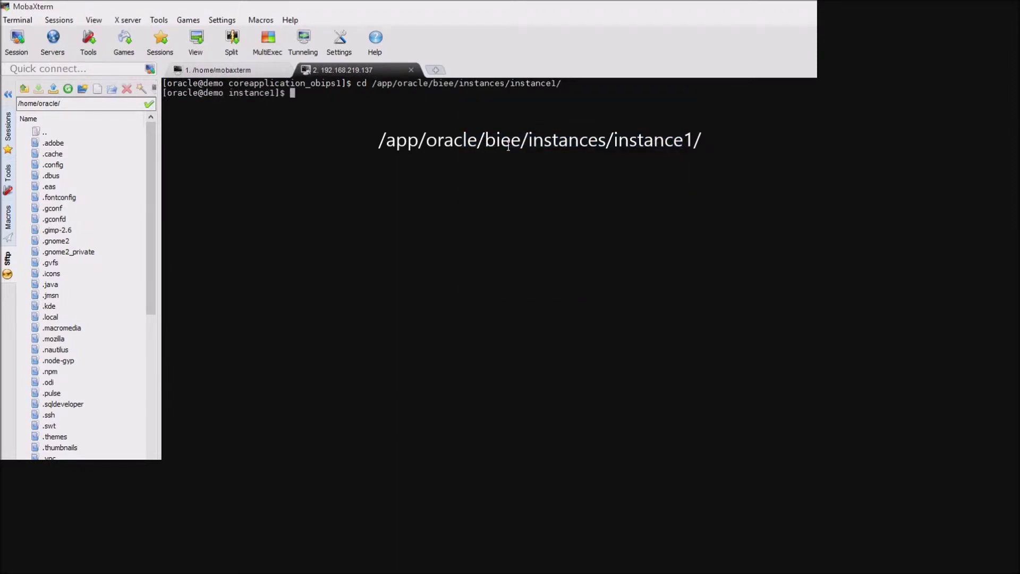
Step: List the contents of the instance1 directory and highlight the metadatadict and Newmetadatadict folders
type("ls")
key("Return")
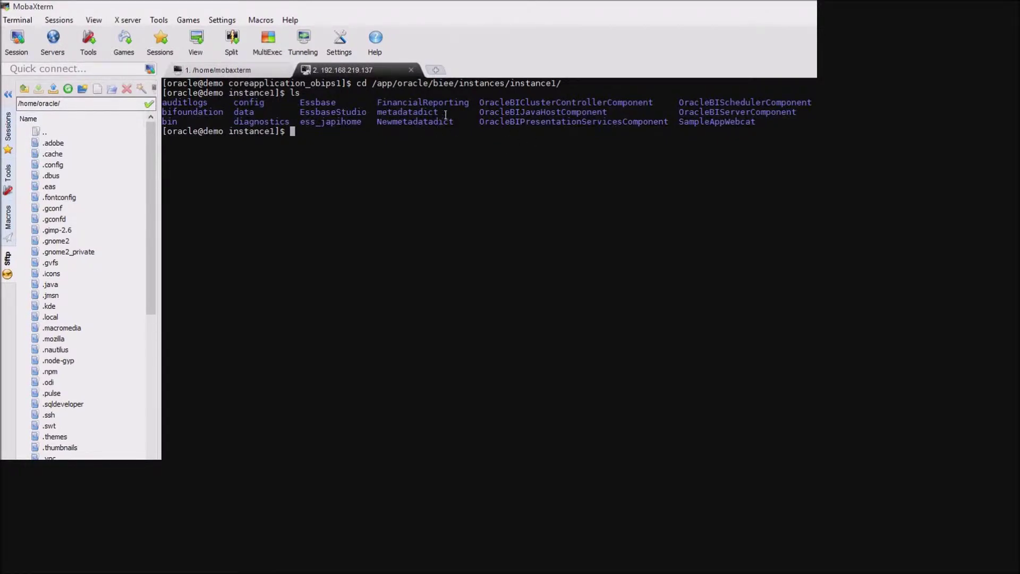
left_click_drag(440, 113, 378, 114)
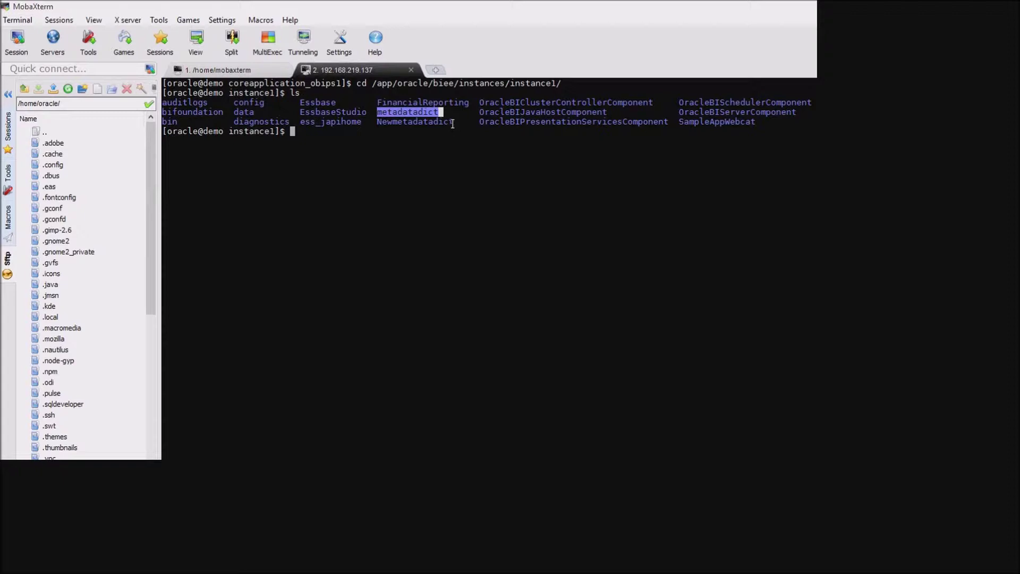
left_click_drag(458, 122, 378, 125)
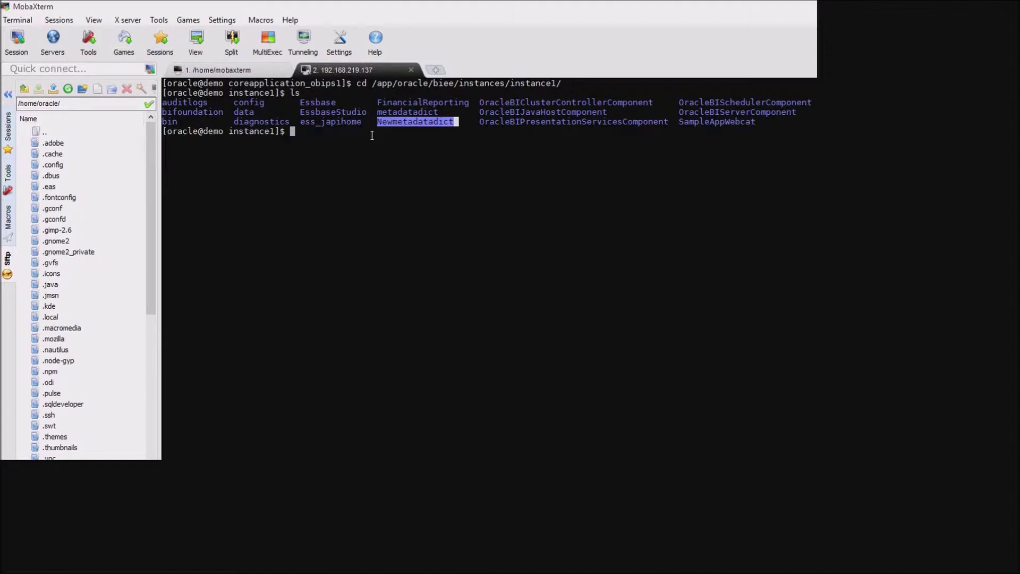
left_click(372, 136)
Step: Create a directory named Demometadata in instance1 and list the directory contents again
scroll(451, 147, "down", 1)
type("mkdir ")
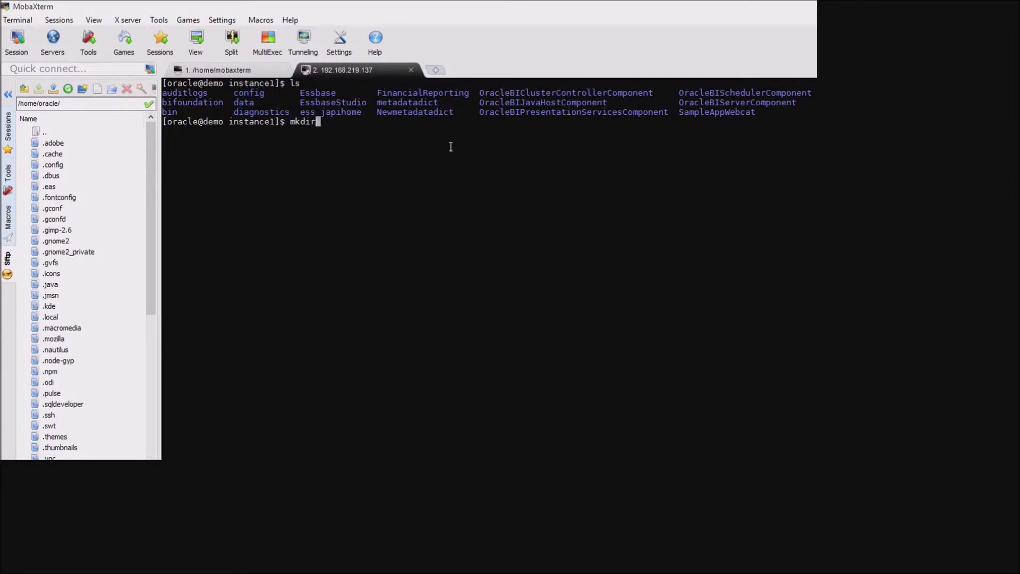
type("Demometadata")
key("Return")
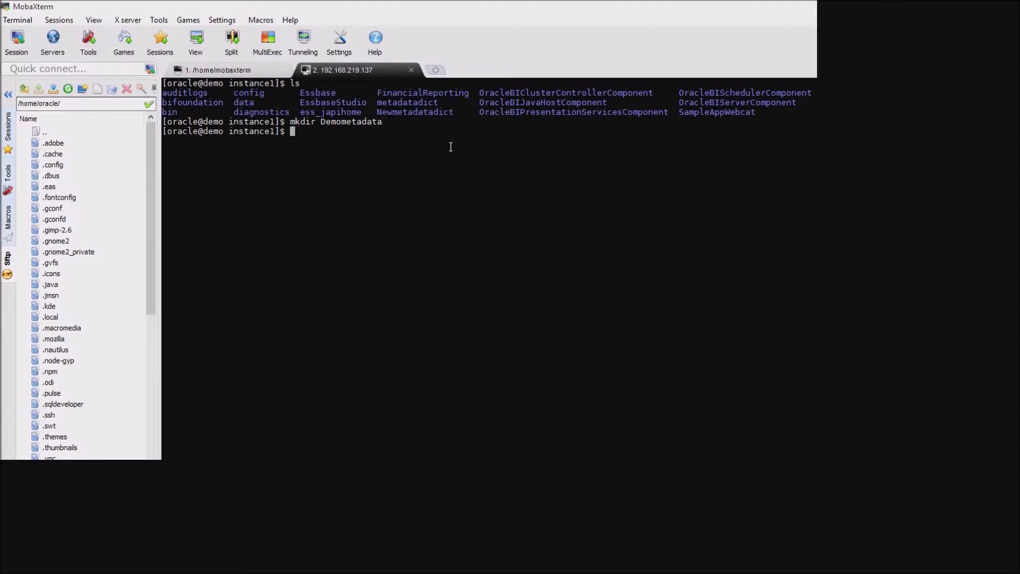
type("ls")
key("Return")
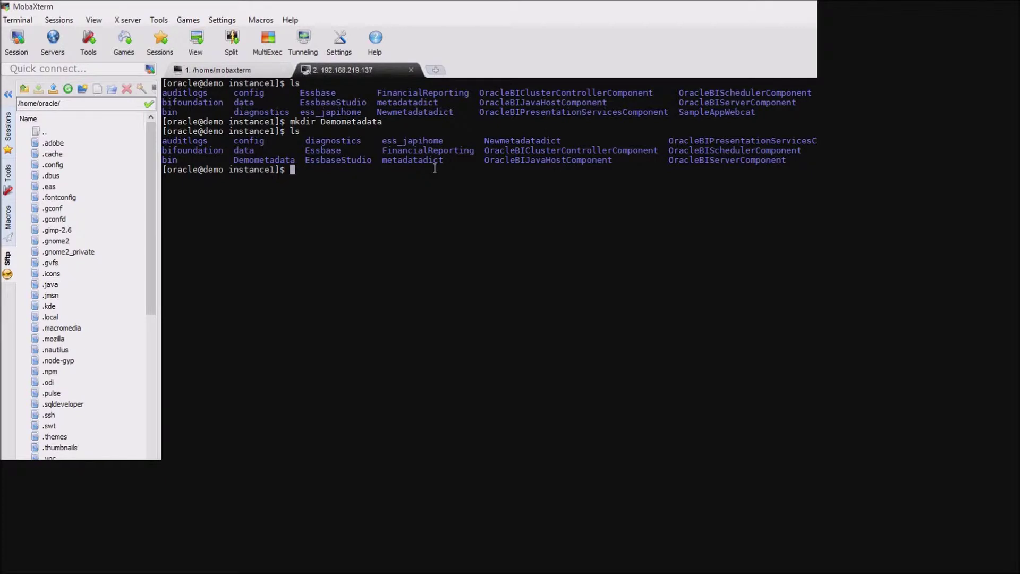
Step: Change the working directory to metadatadict and list its contents
type("cd meta")
key("Tab")
key("Return")
type("ls")
key("Return")
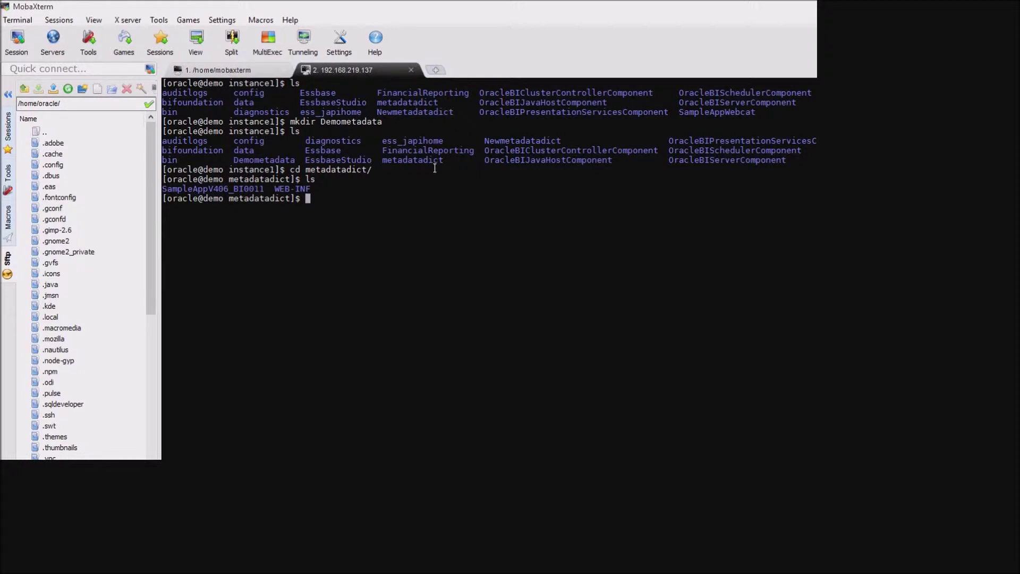
Step: Copy the SampleAppV406_BI0011 folder recursively into ../Demometadata/
type("cp -R Sa")
key("Tab")
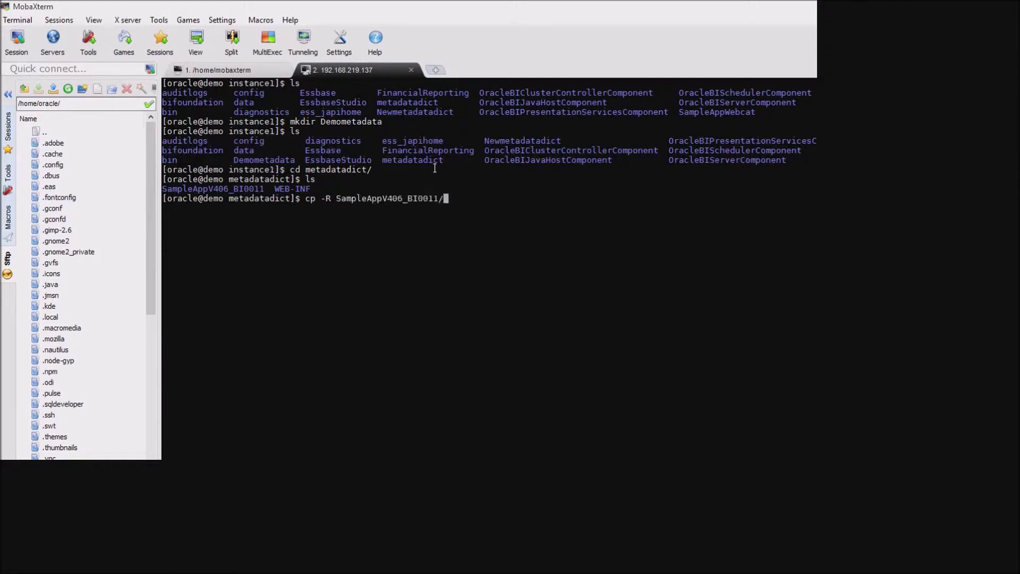
type("/")
key("BackSpace")
type("../De")
key("Tab")
key("Return")
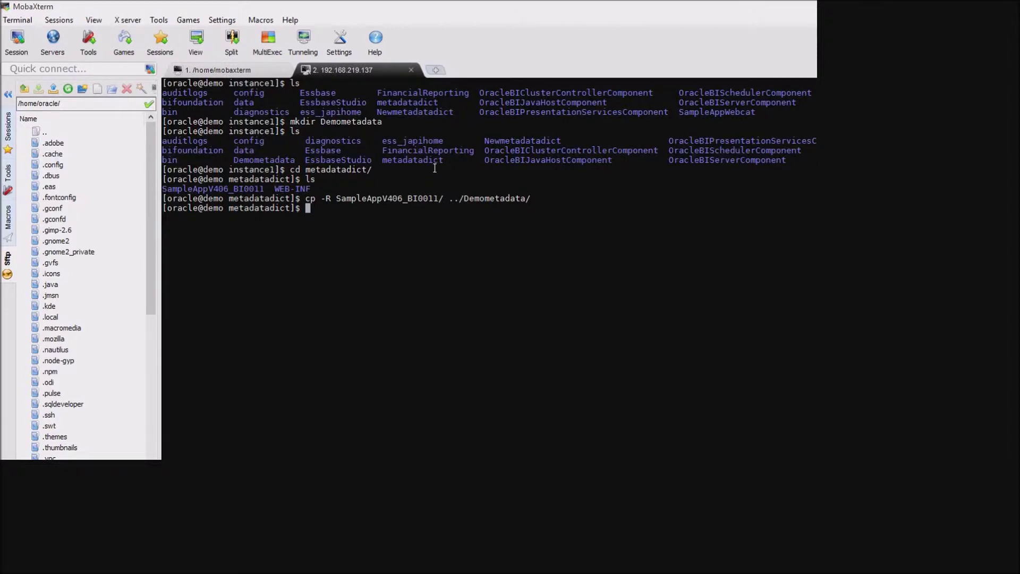
Step: Change the working directory to ../Demometadata/ and list its contents
type("cd ../De")
key("Tab")
key("Return")
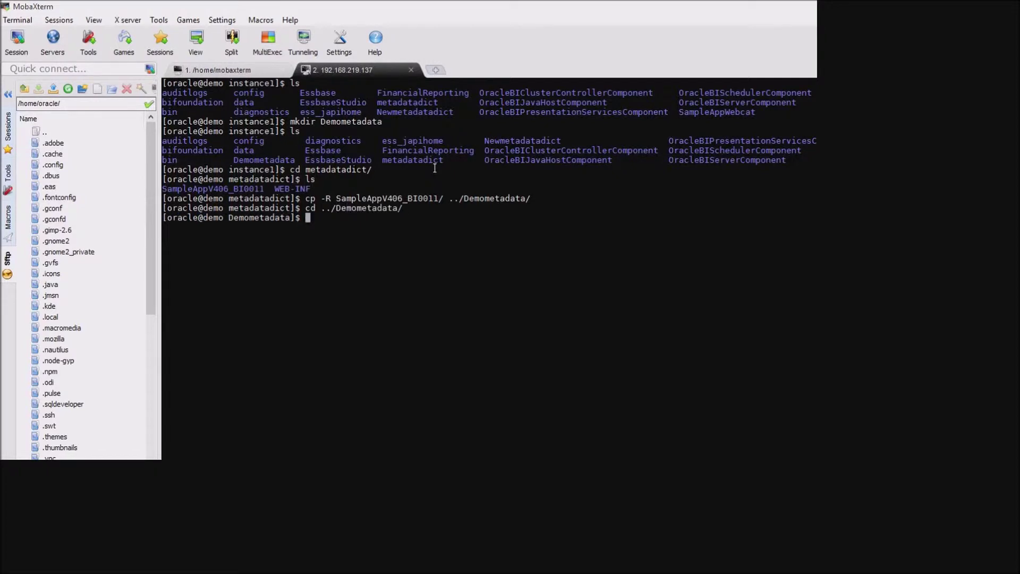
type("ls")
key("Return")
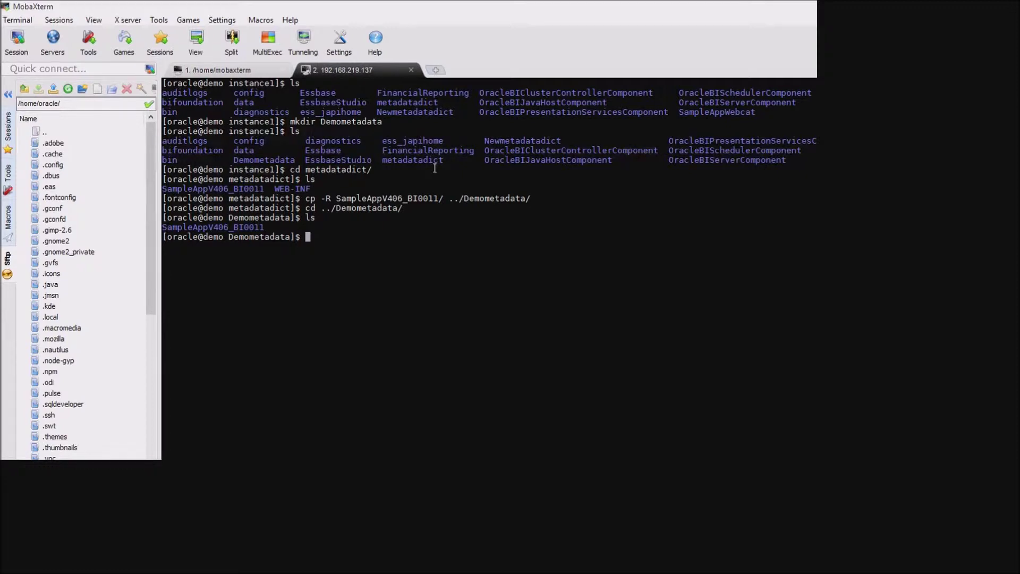
Step: Recursively copy WEB-INF/ from /app/oracle/biee/instances/instance1/bifoundation/OracleBIPresentationServicesComponent/coreapplication_obips1/analyticsRes into ../Demometadata/ and list the directory
type("cp -R")
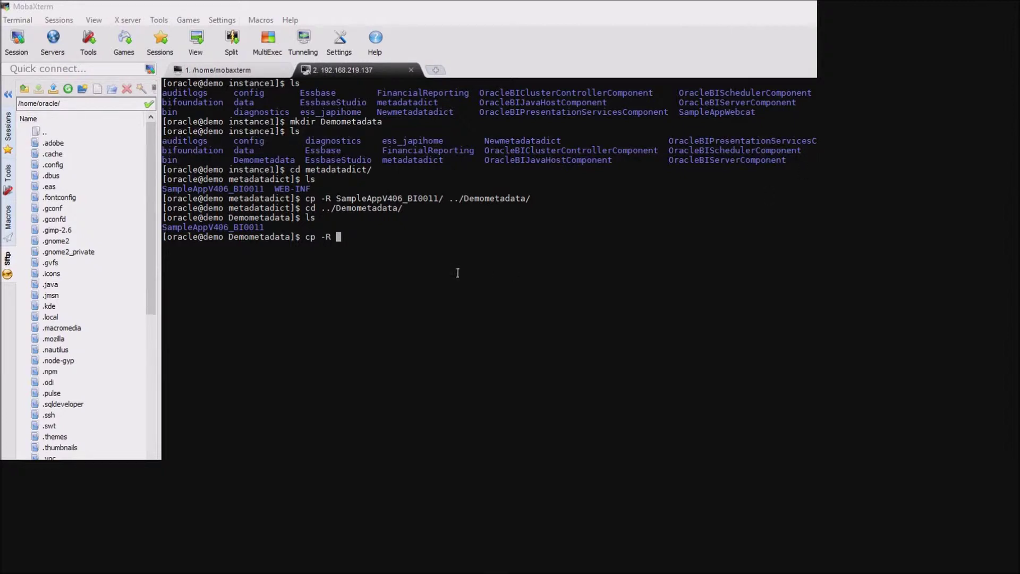
right_click(394, 243)
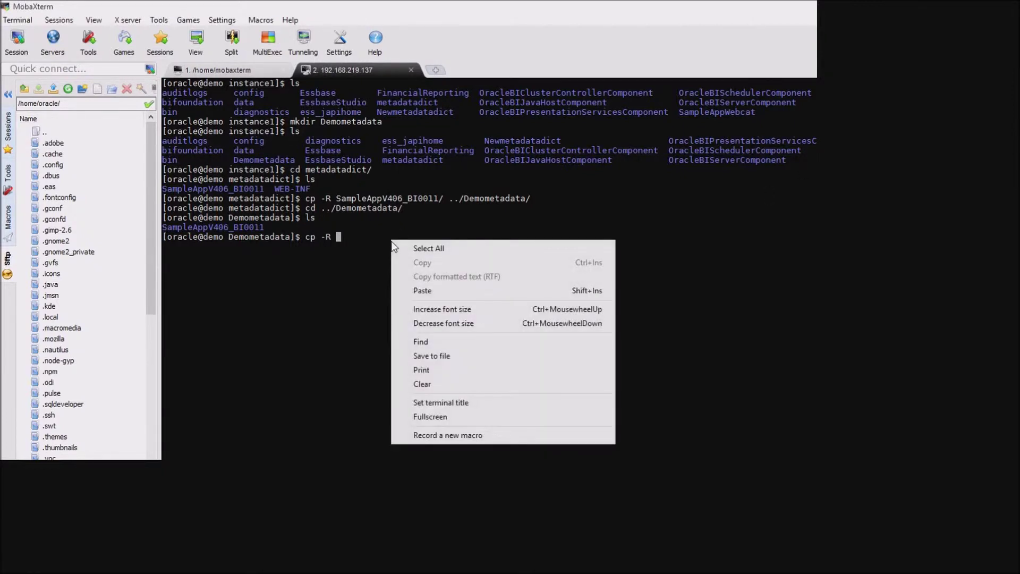
left_click(417, 291)
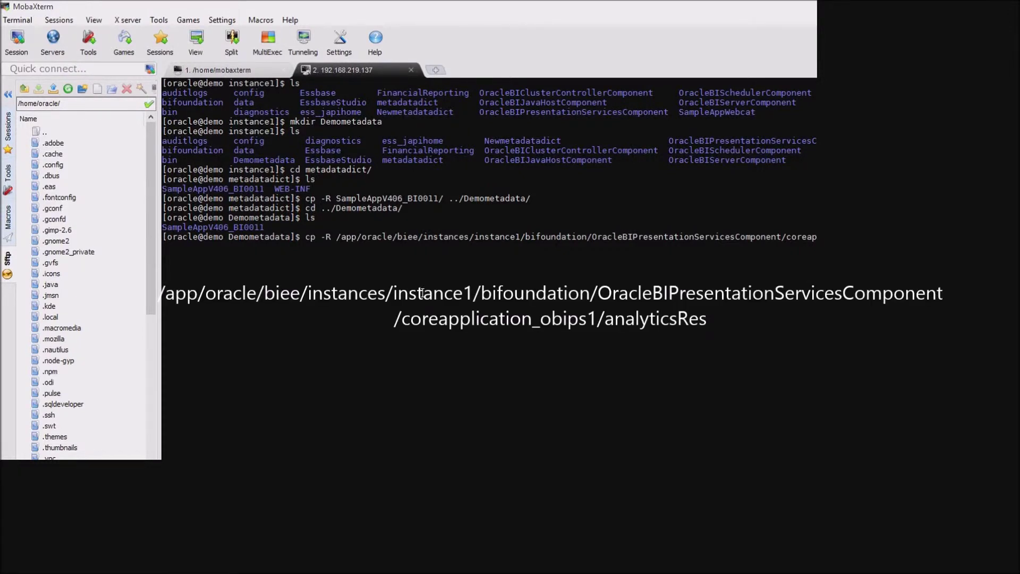
type("Web")
key("BackSpace")
key("BackSpace")
type("EB-INF/")
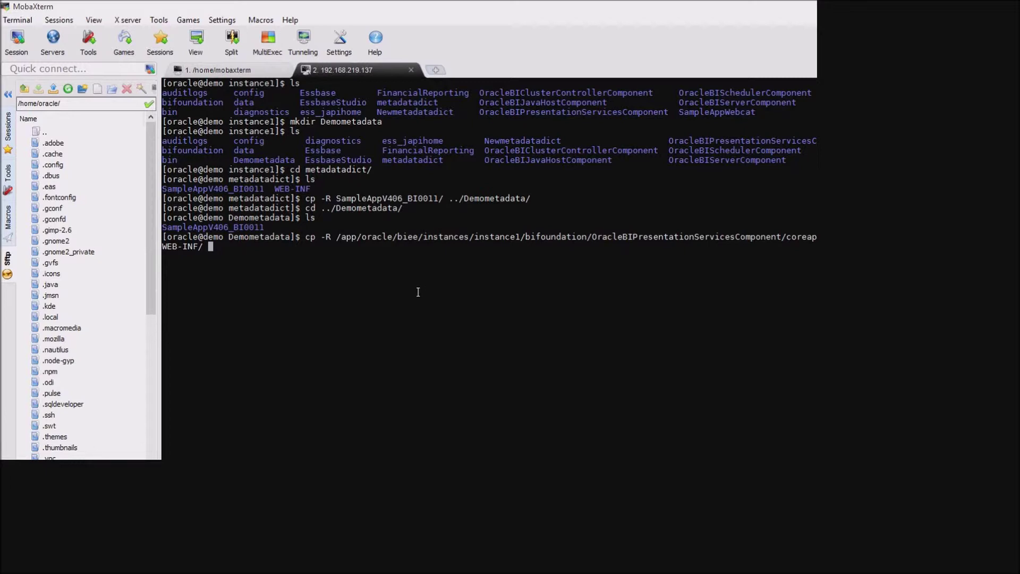
type("../De")
key("Tab")
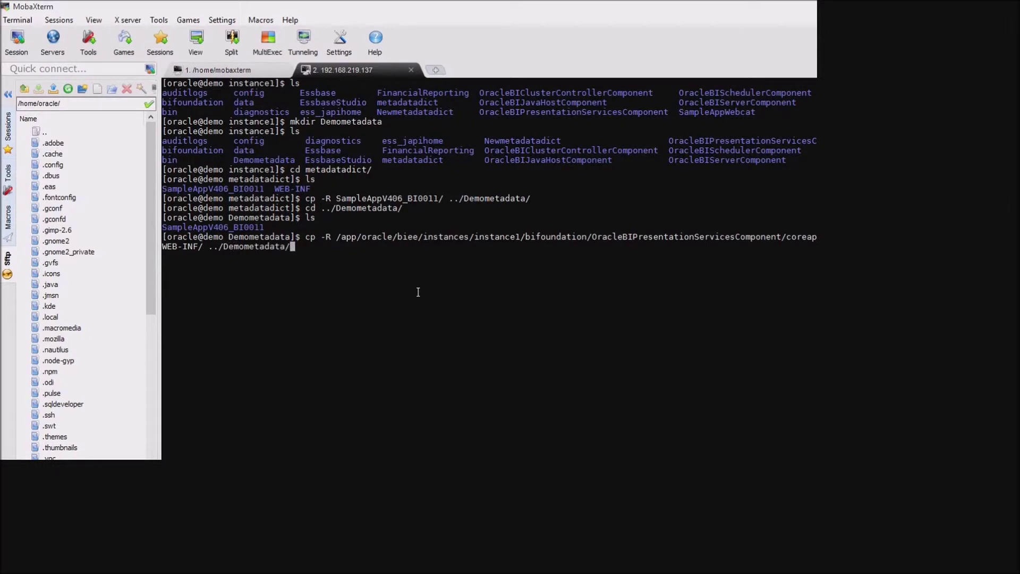
key("Return")
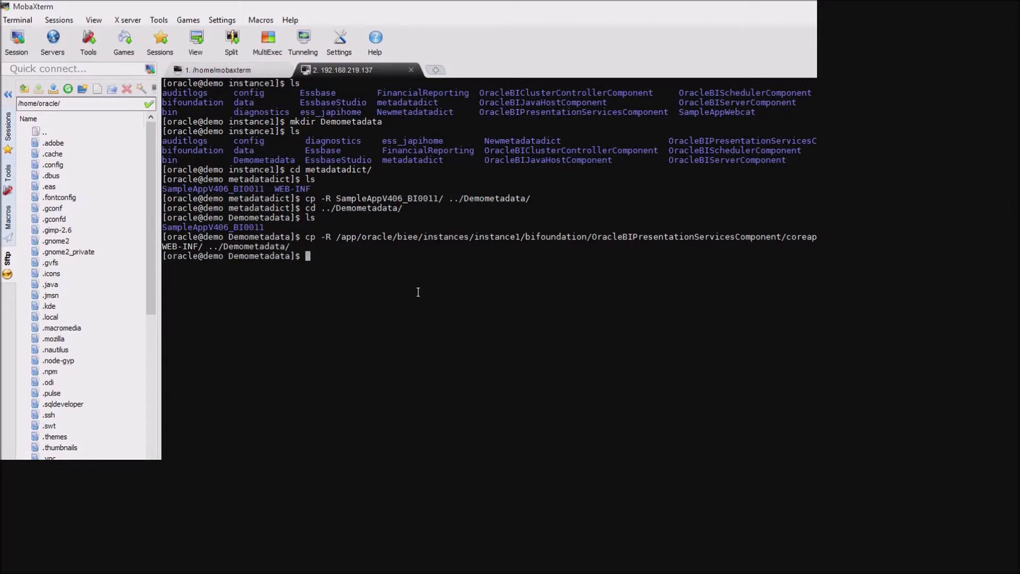
type("ls")
key("Return")
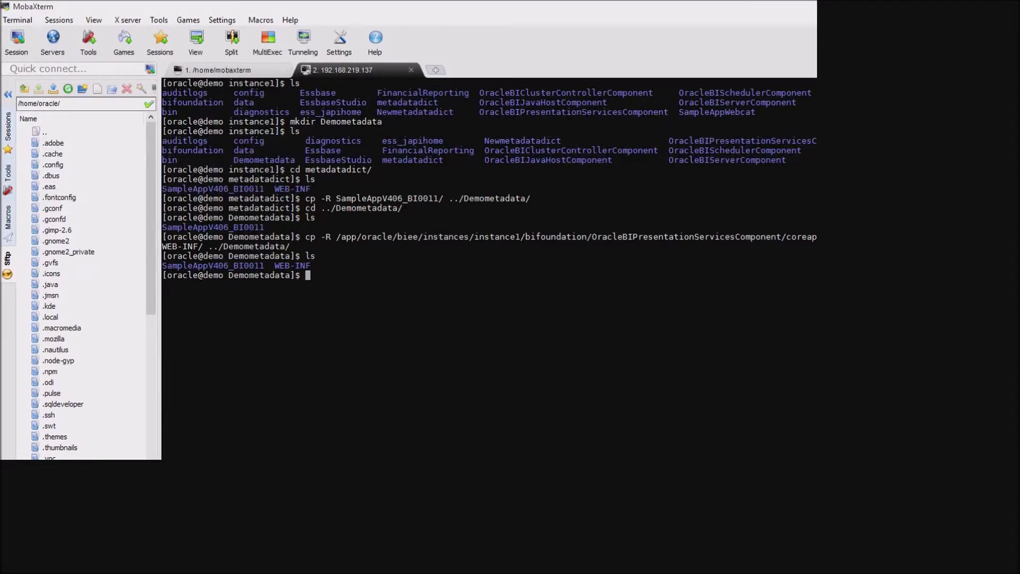
Step: Change the working directory to /app/oracle/biee/instances/instance1/config/OracleBIPresentationServicesComponent/coreapplication_obips1 and list its files
type("cd")
right_click(352, 273)
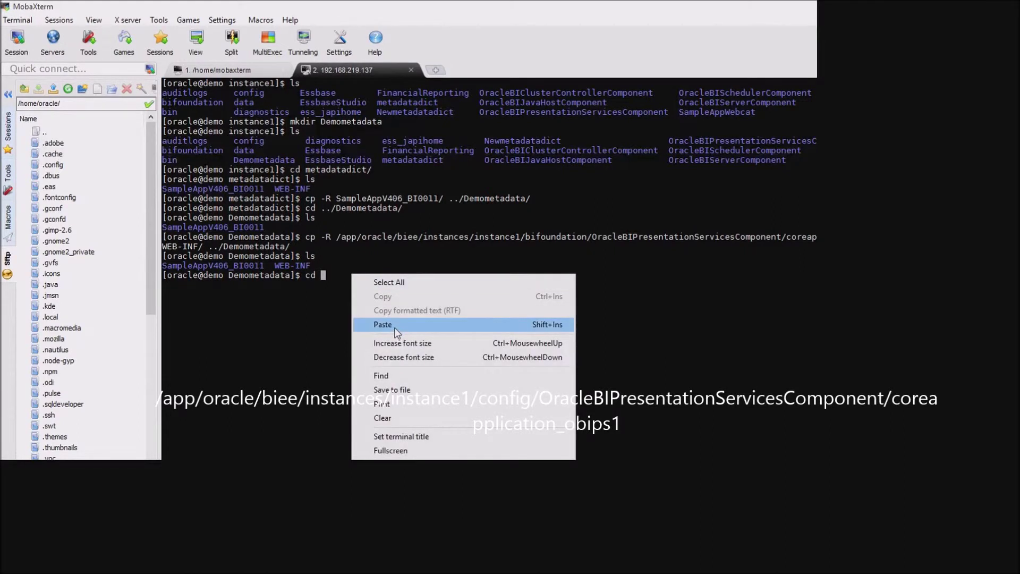
left_click(394, 325)
key("Return")
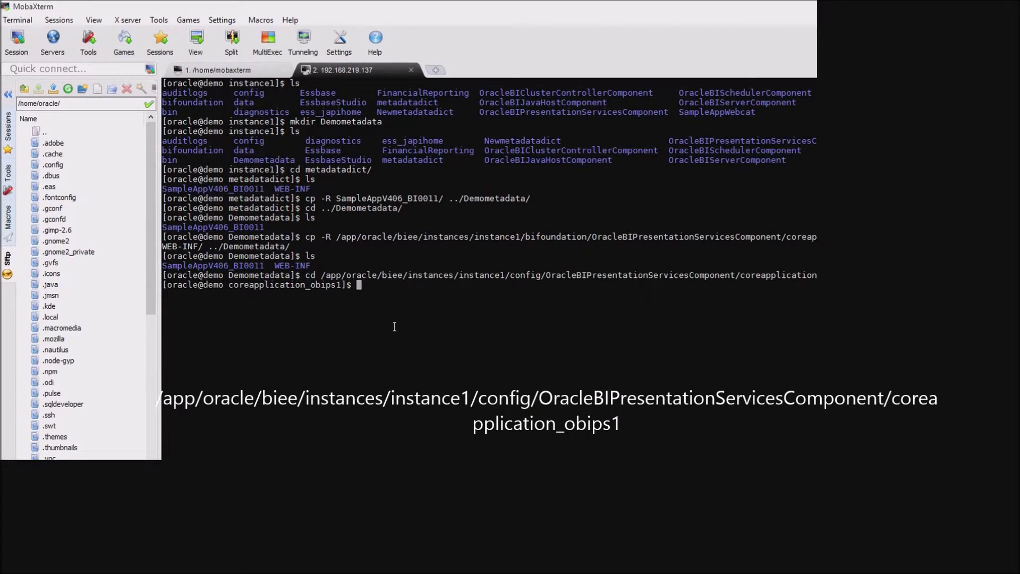
type("ls")
key("Return")
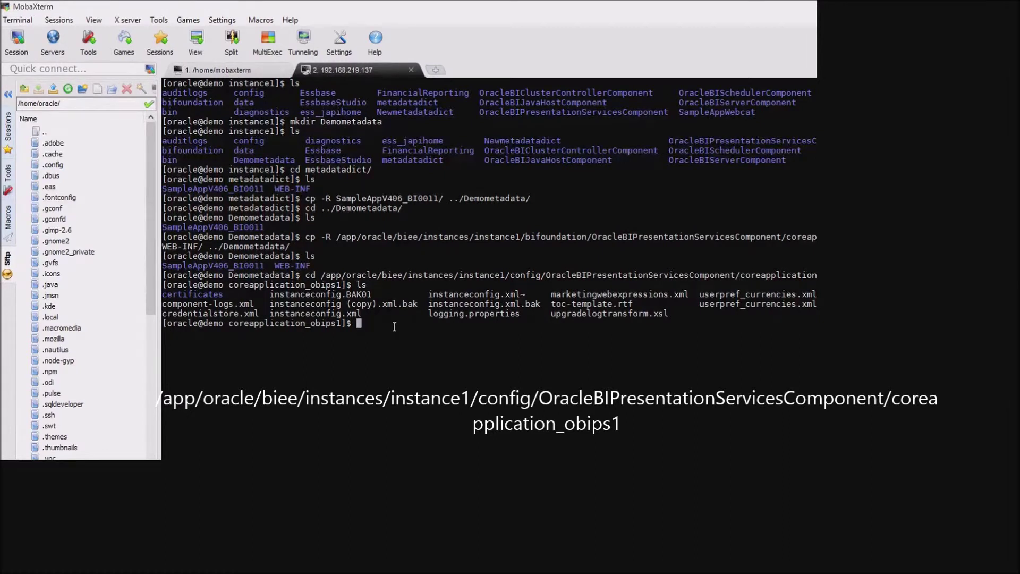
Step: Open instanceconfig.xml in the vi editor
type("vi ins")
key("Tab")
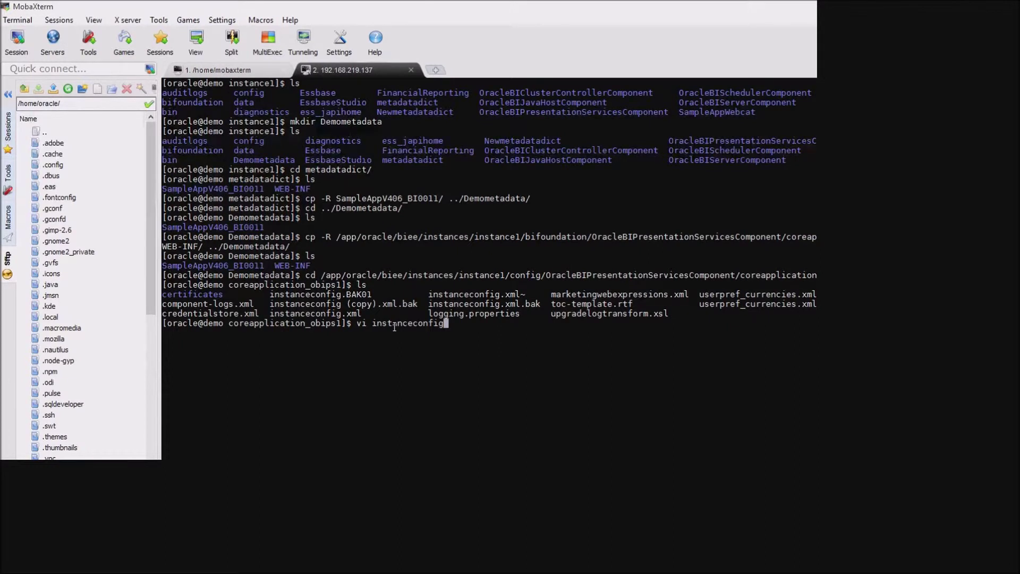
type(".xml")
key("Return")
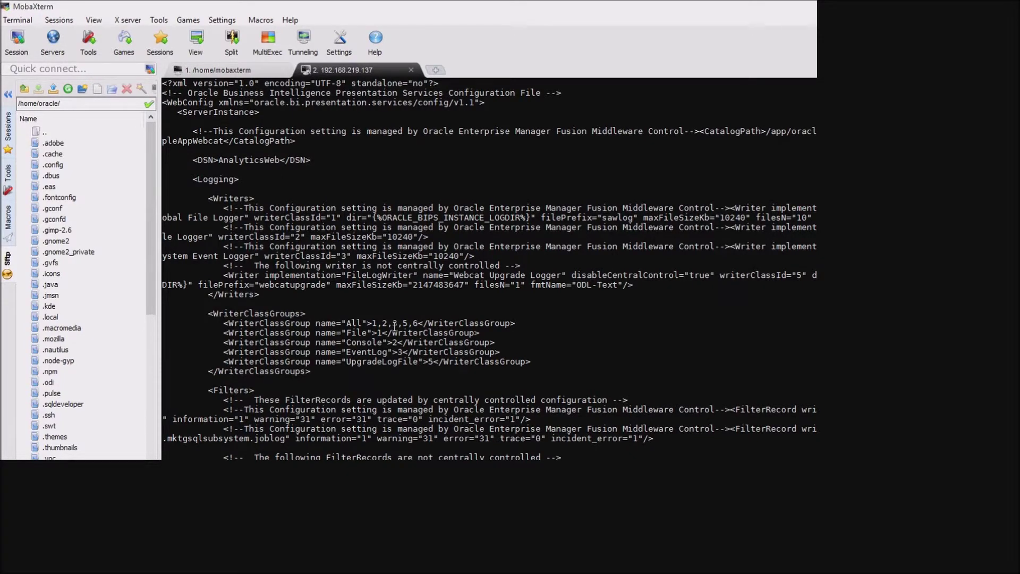
Step: Find the SubjectAreaMetadata section in instanceconfig.xml and highlight its opening tag, DictionaryURLPrefix line and closing tag
scroll(394, 325, "down", 10)
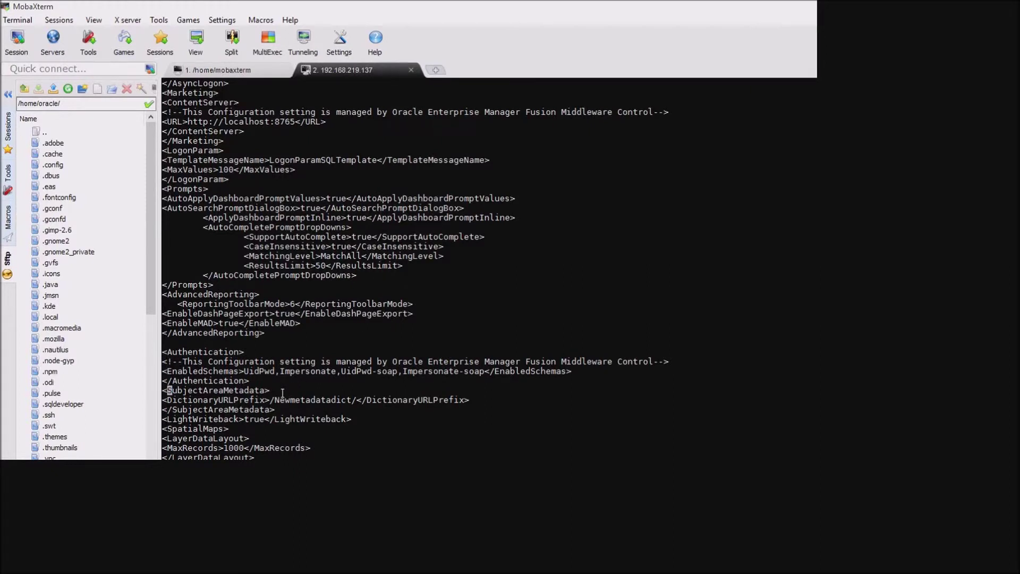
left_click_drag(281, 392, 164, 390)
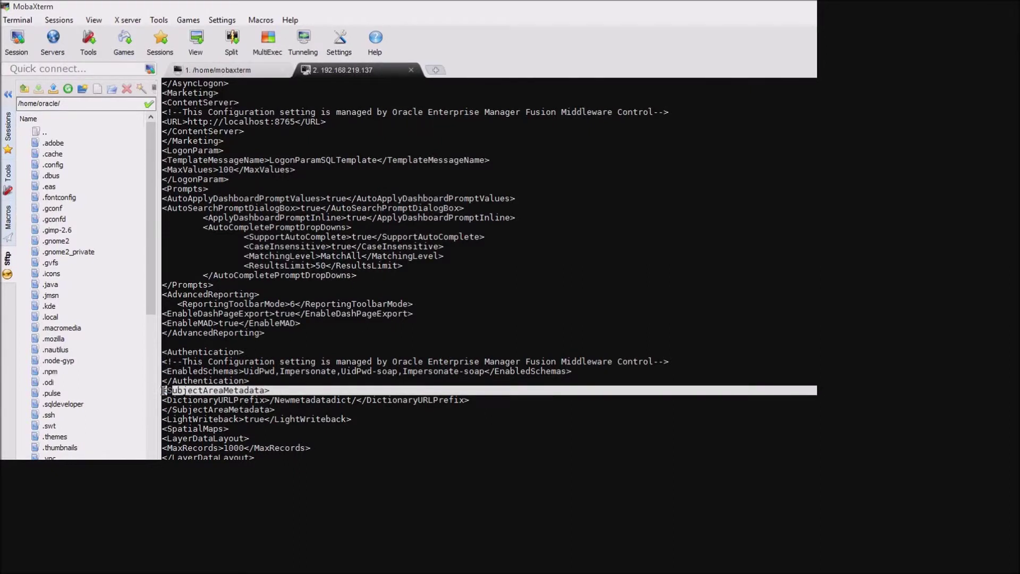
left_click(236, 400)
left_click_drag(269, 400, 163, 400)
triple_click(185, 409)
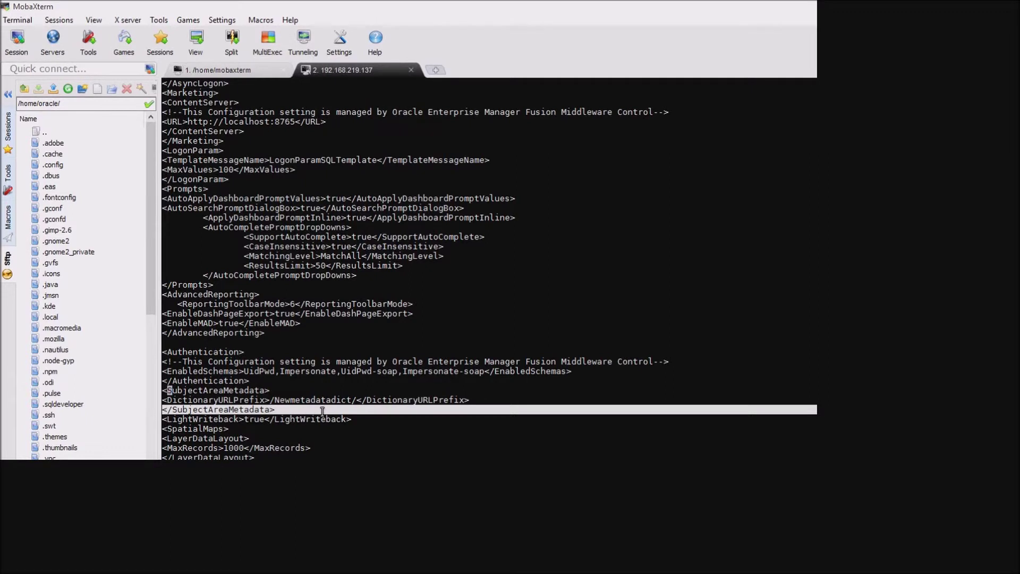
left_click(326, 369)
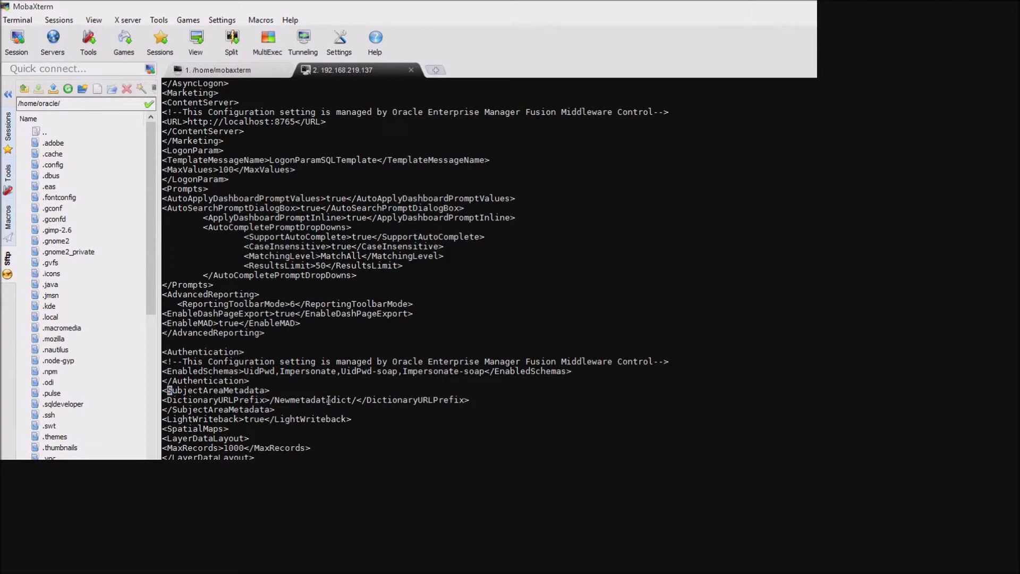
Step: Set the DictionaryURLPrefix value to /Demometadata/ in the SubjectAreaMetadata section, then save instanceconfig.xml and quit vi
key("Down")
key("Right")
key("Right")
key("Right")
key("Right")
key("Right")
key("Right")
key("Right")
key("Right")
key("Right")
key("Right")
key("Right")
key("Right")
key("Right")
key("Right")
key("Right")
key("Right")
key("Right")
key("Right")
key("Right")
key("Right")
key("Right")
key("Delete")
key("Delete")
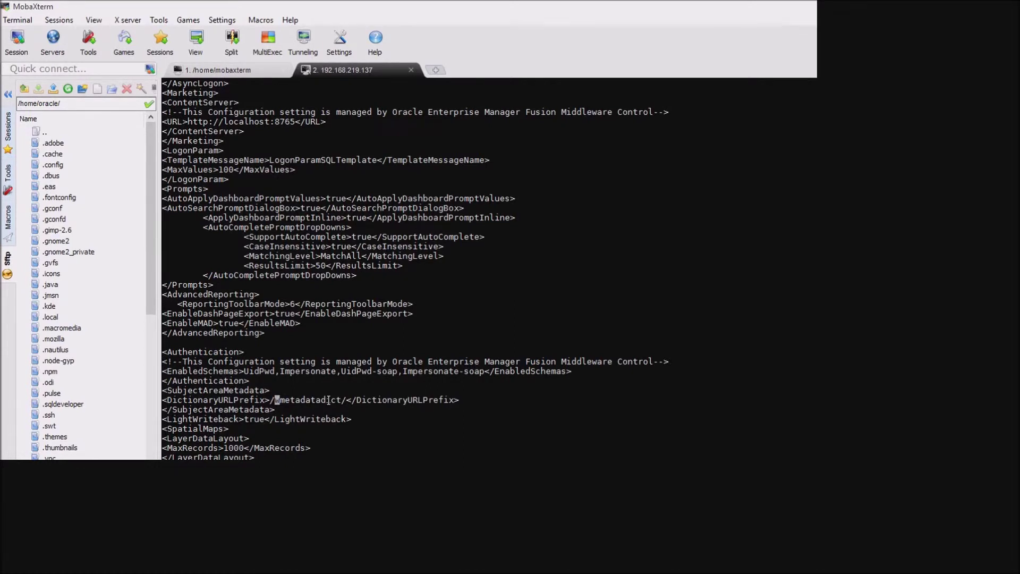
type("Demo")
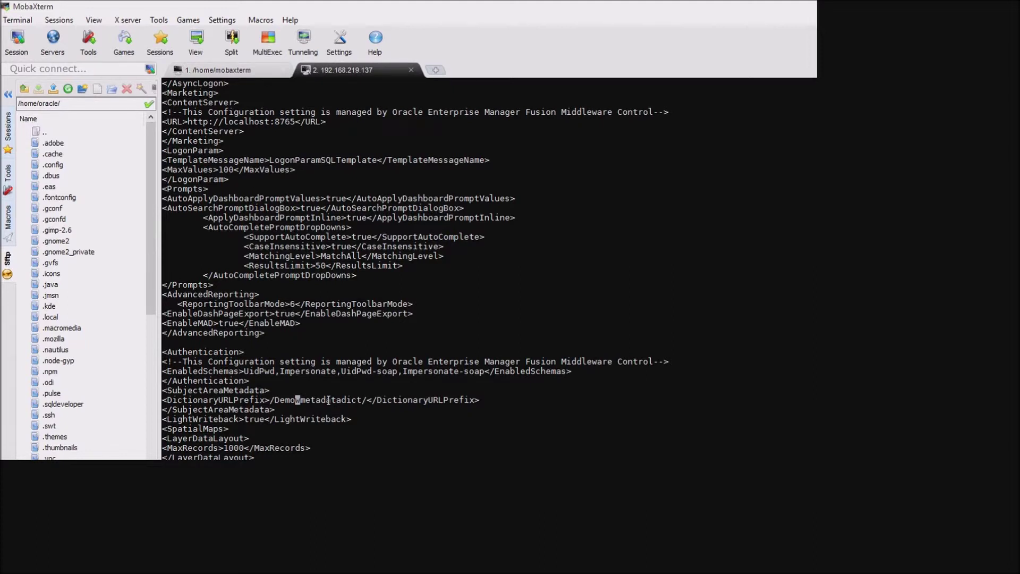
key("Right")
key("Right")
key("Right")
key("Right")
key("Right")
key("Right")
key("Right")
key("Right")
key("Delete")
key("Delete")
key("Delete")
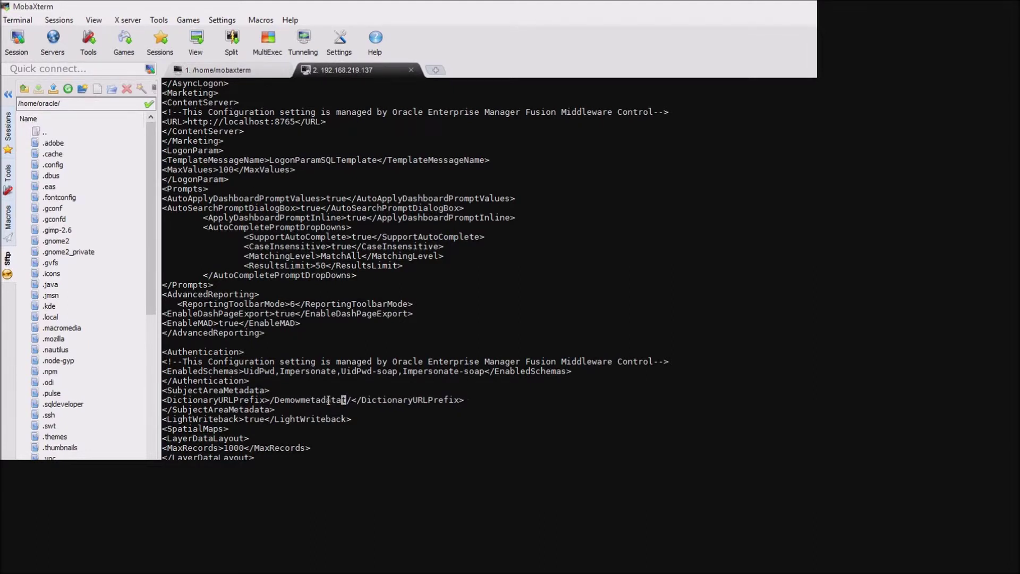
key("Delete")
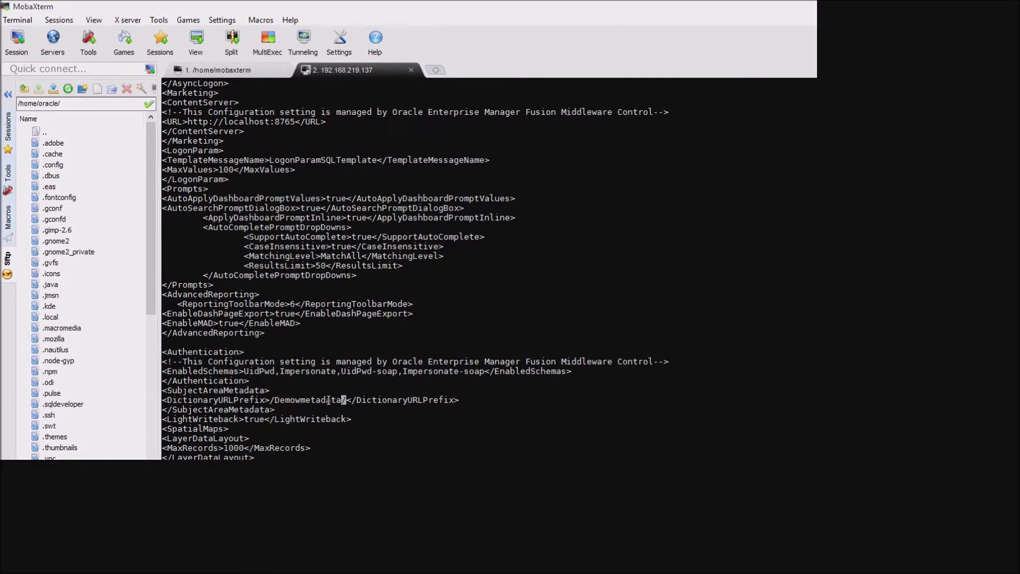
key("Left")
key("Left")
key("Left")
key("Left")
key("Left")
key("Left")
key("Left")
key("Left")
key("BackSpace")
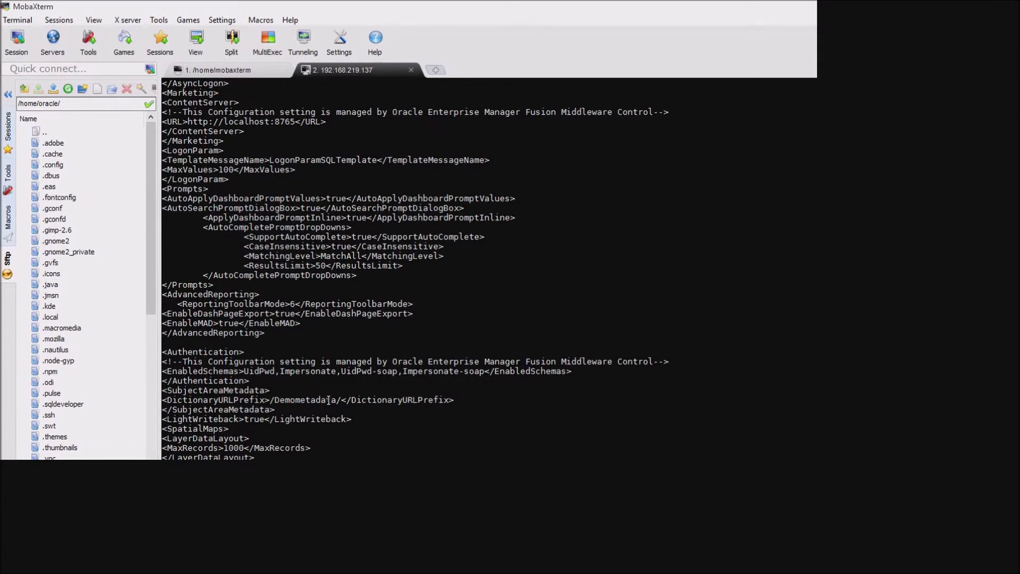
type(":wq")
key("Return")
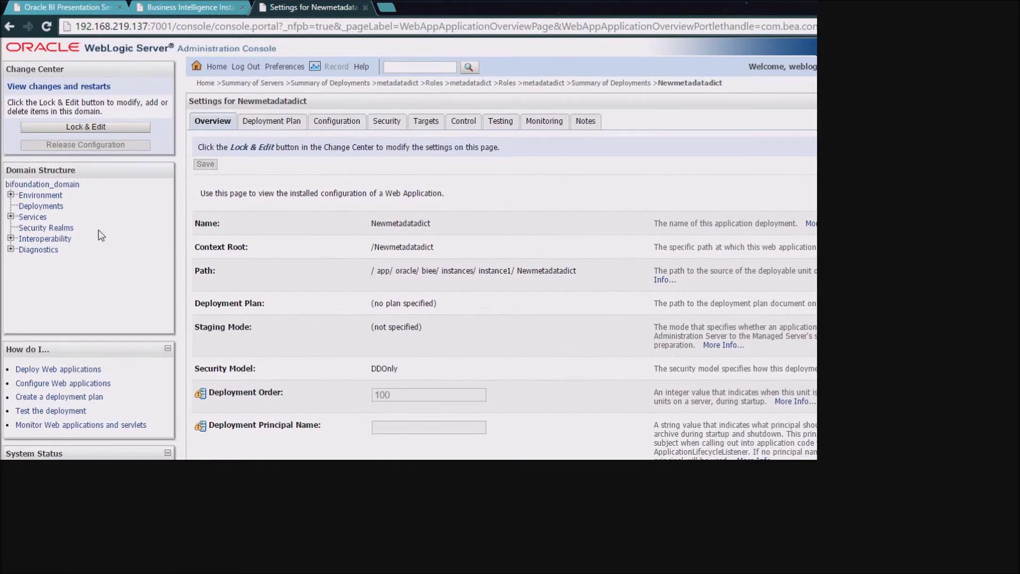
Step: Switch to the WebLogic Server Administration Console, lock the configuration for editing and start installing a new deployment
left_click(41, 208)
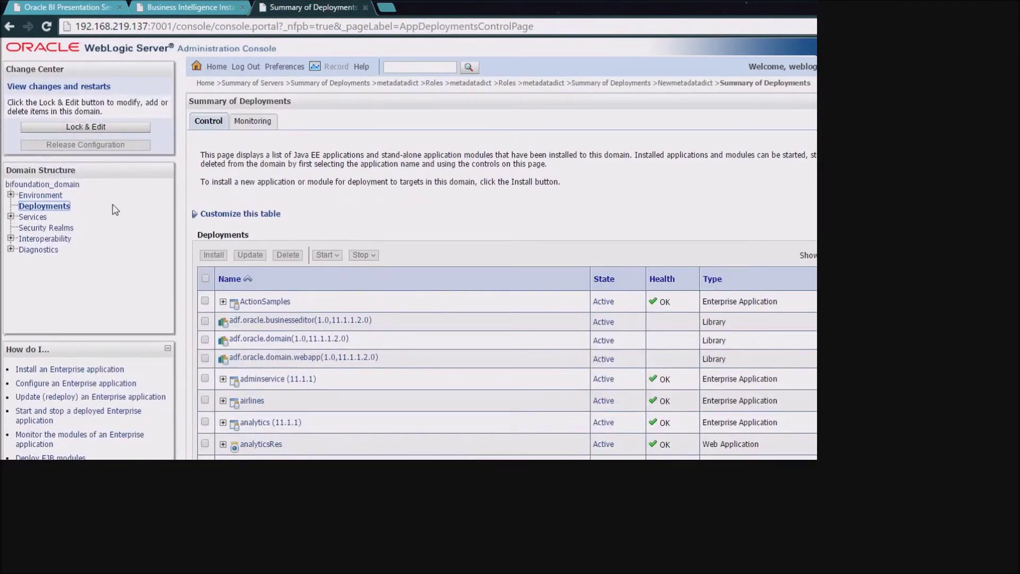
left_click(114, 127)
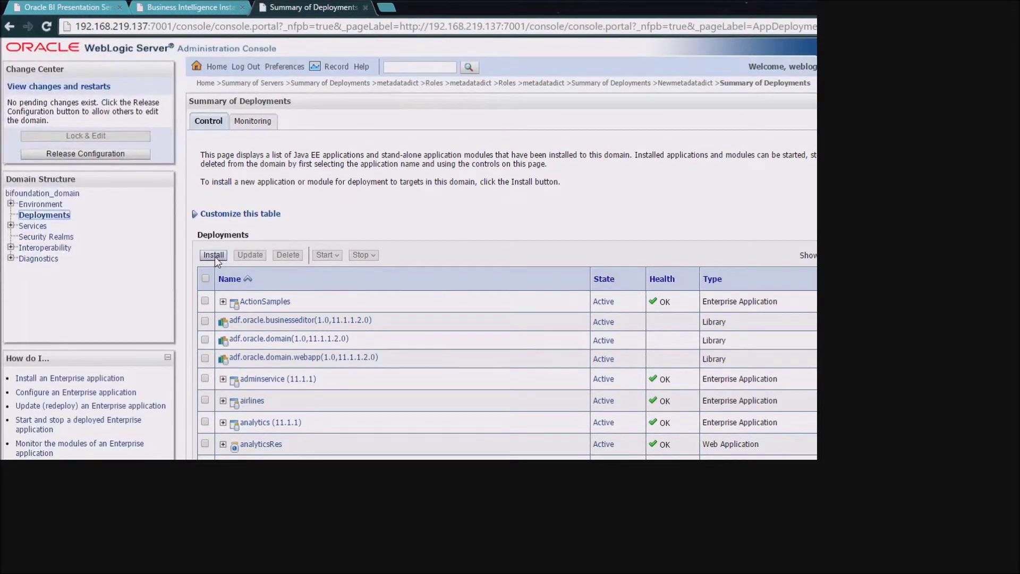
left_click(214, 255)
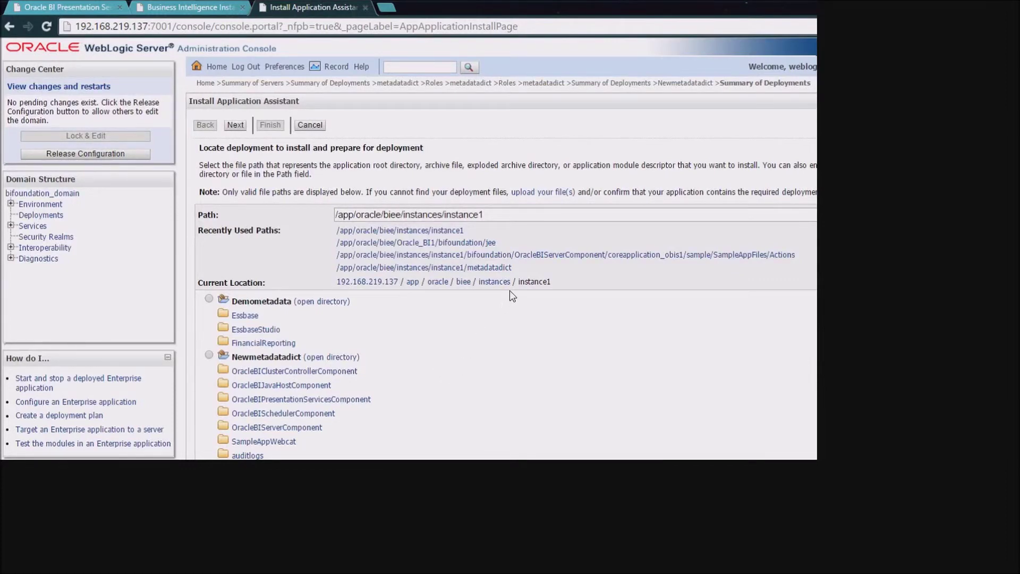
Step: Set the deployment path to /app/oracle/biee/instances/instance1/Demometadata and proceed to the targeting style choice
left_click(501, 214)
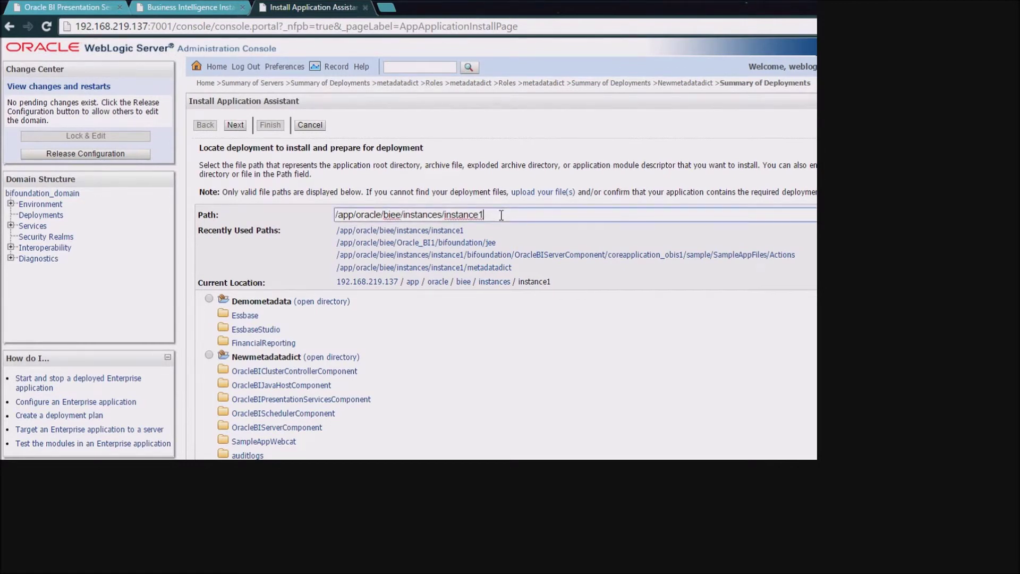
scroll(503, 218, "down", 1)
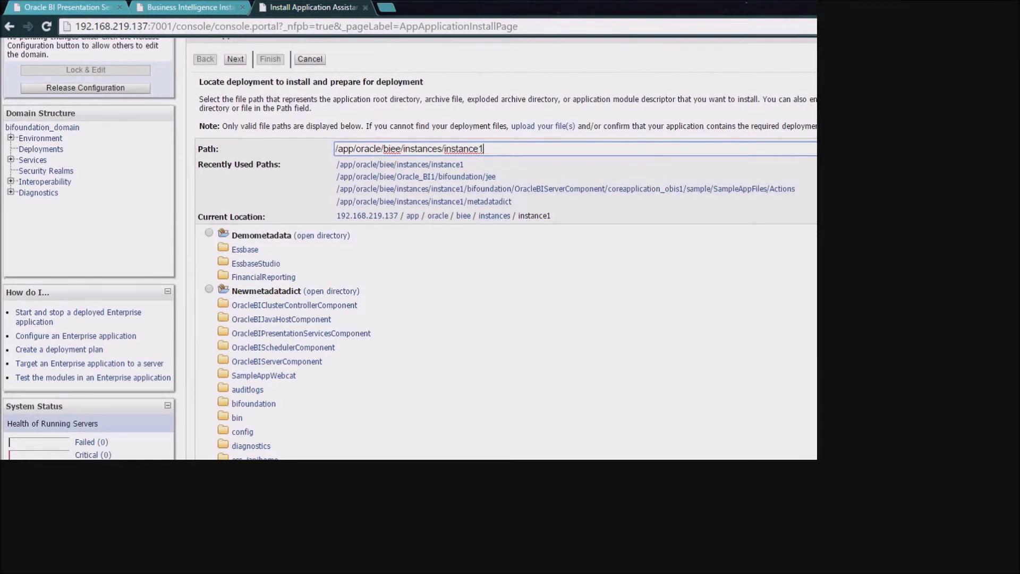
left_click(600, 153)
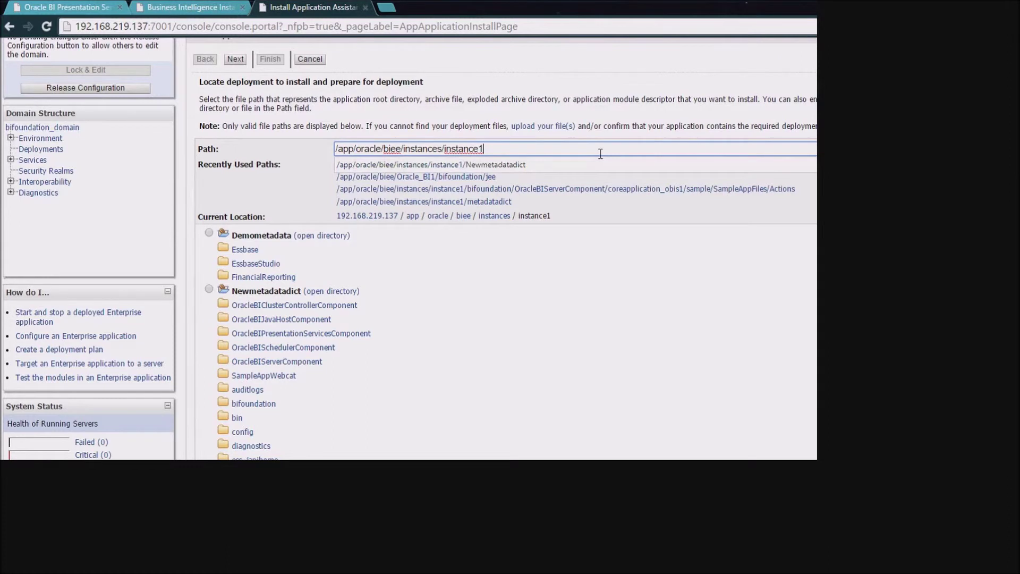
type("/D")
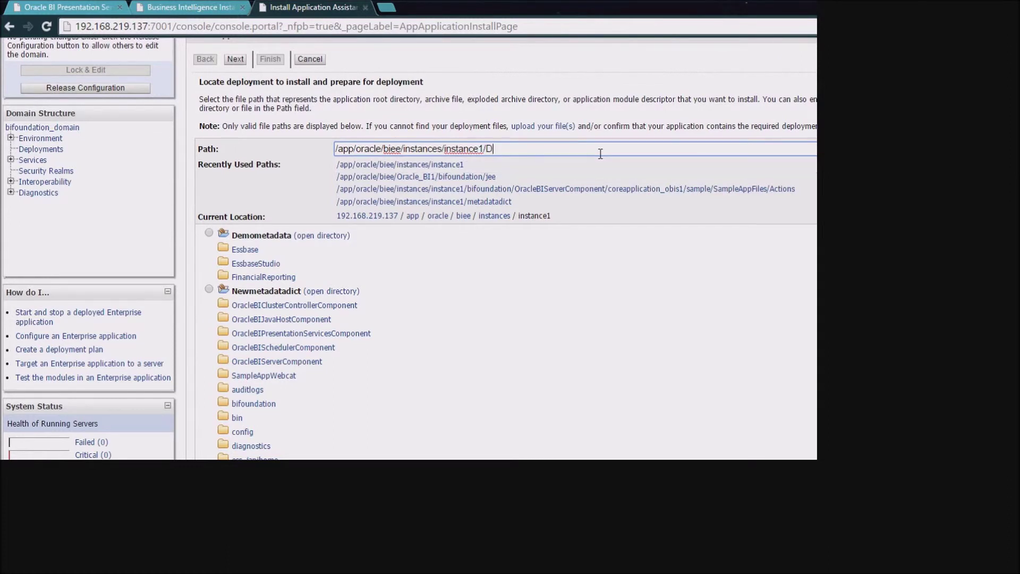
type("emometadata")
key("Return")
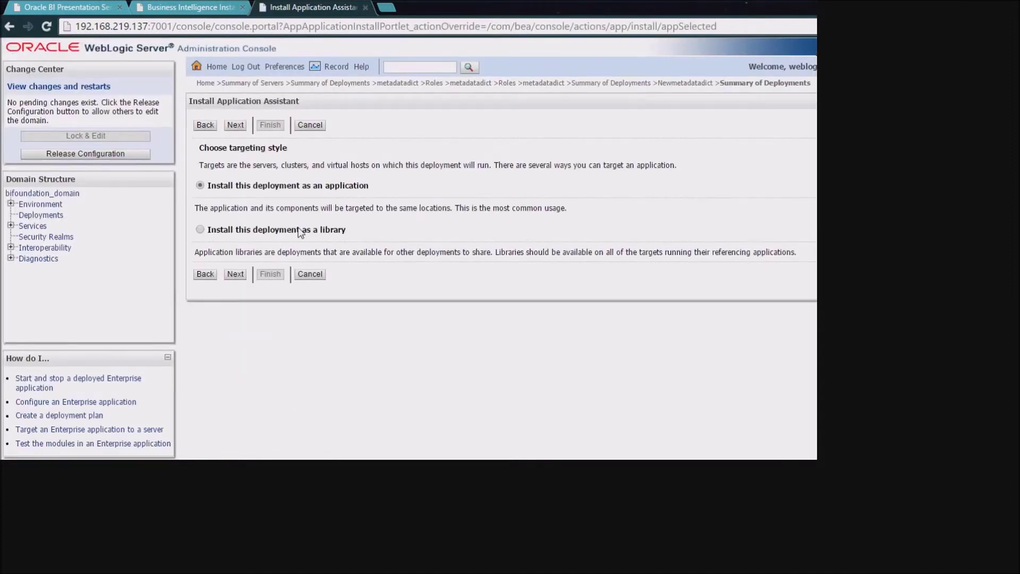
Step: Install Demometadata as an application targeted to bi_server1 with the default optional settings, and activate the pending changes
left_click(235, 274)
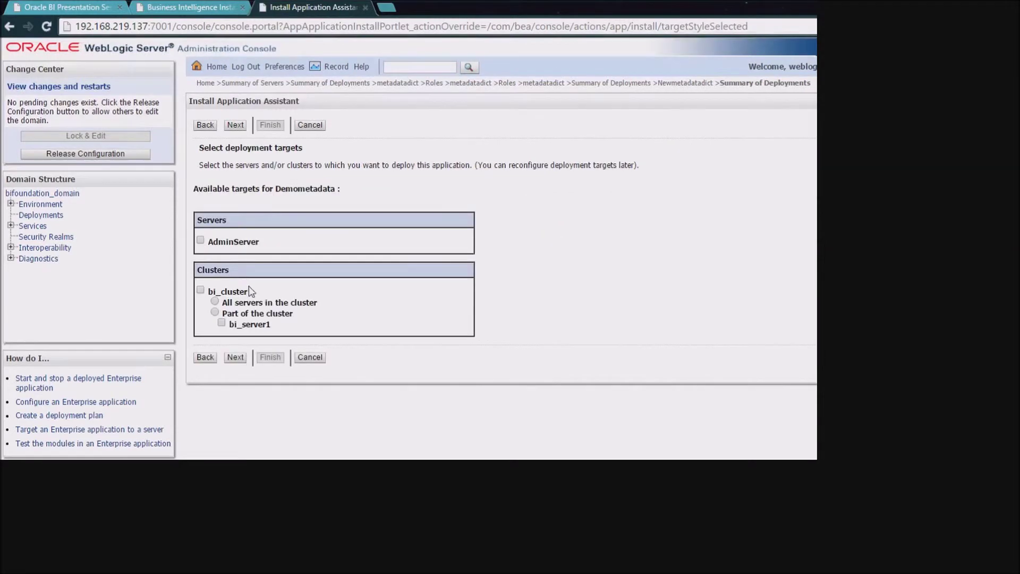
left_click(222, 323)
left_click(235, 358)
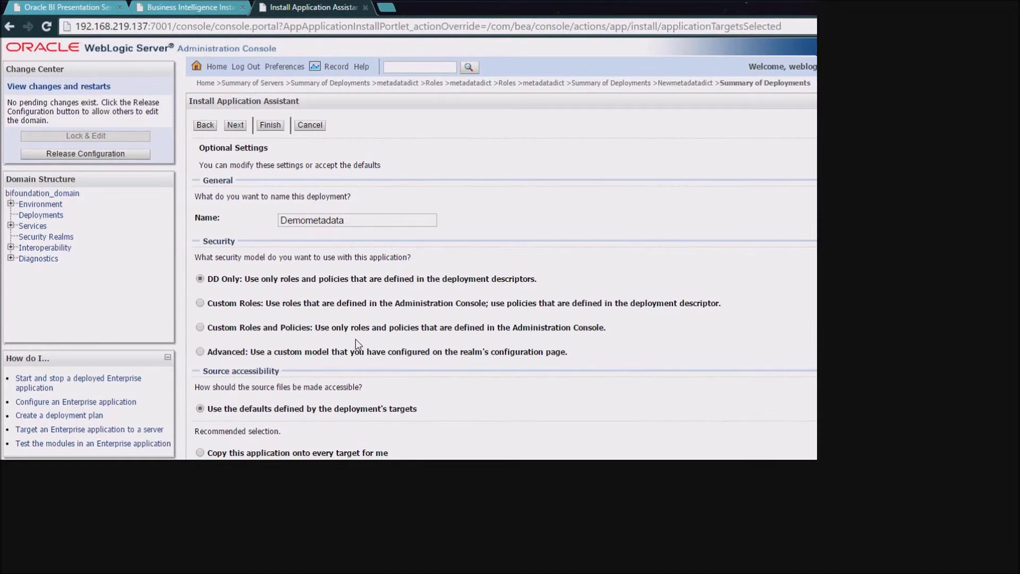
scroll(355, 344, "down", 1)
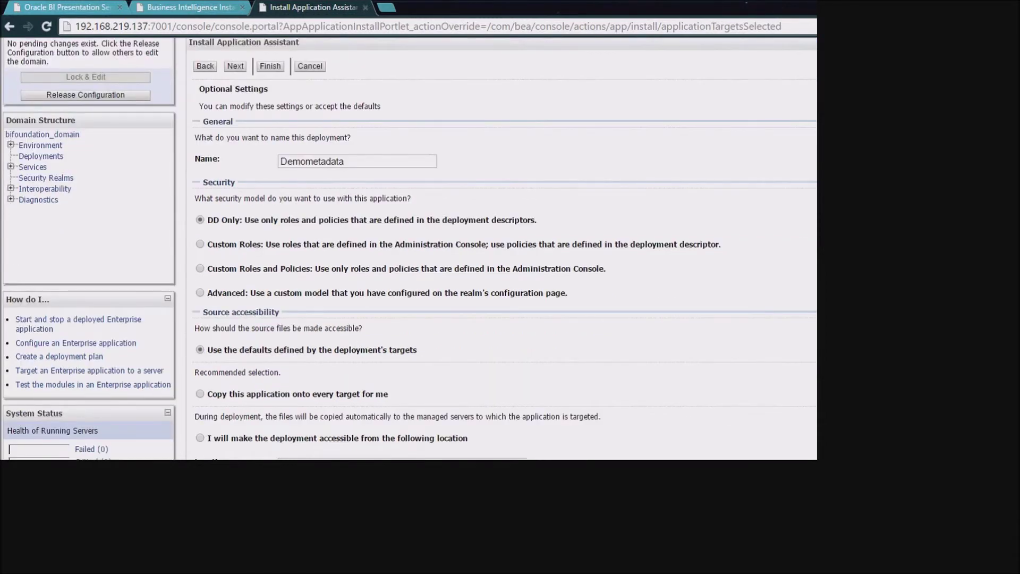
left_click(270, 66)
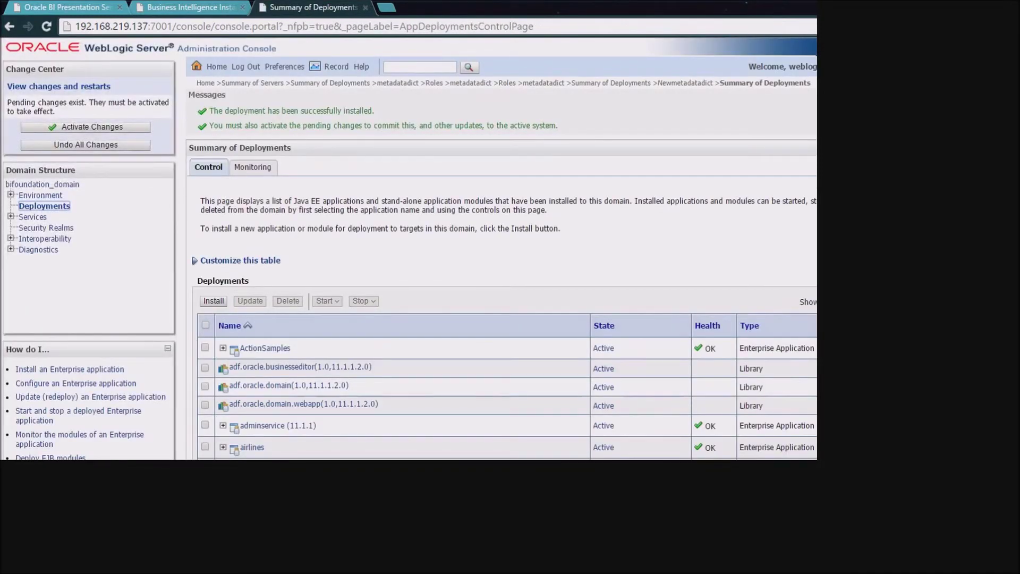
left_click(88, 130)
Step: Select the Newmetadatadict deployment and stop it when work completes, confirming the request
scroll(394, 353, "down", 5)
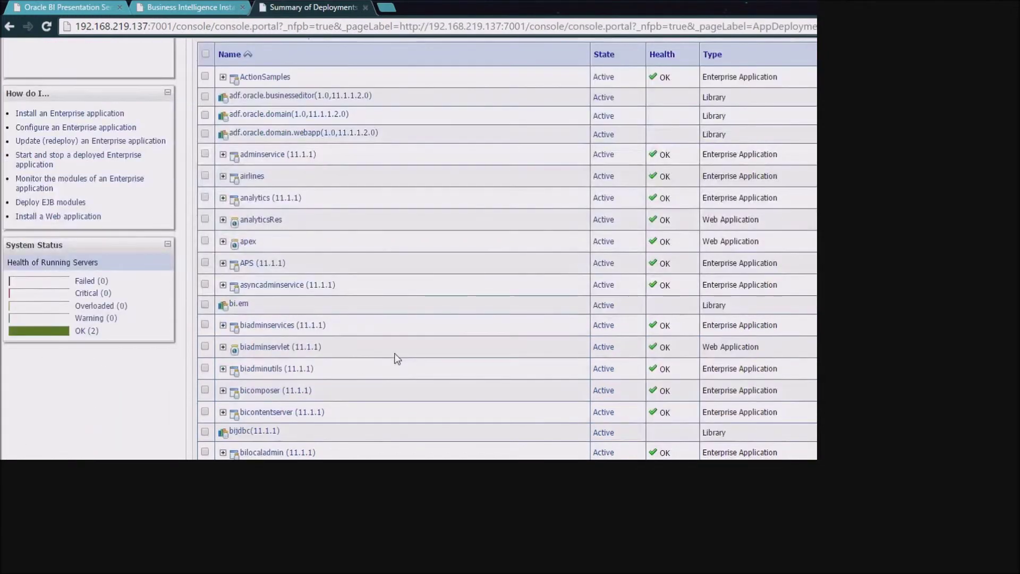
scroll(394, 353, "down", 5)
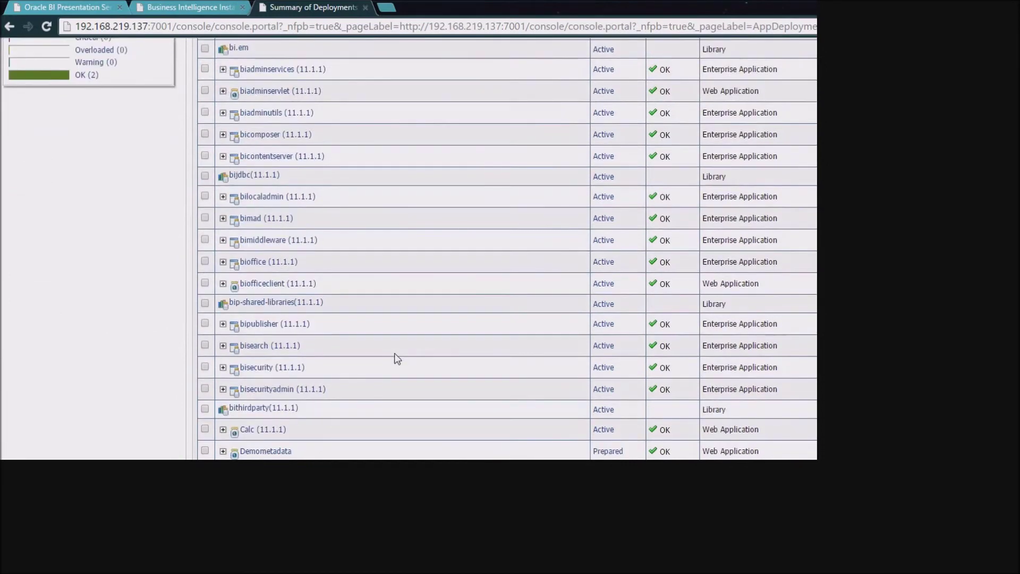
scroll(406, 385, "down", 1)
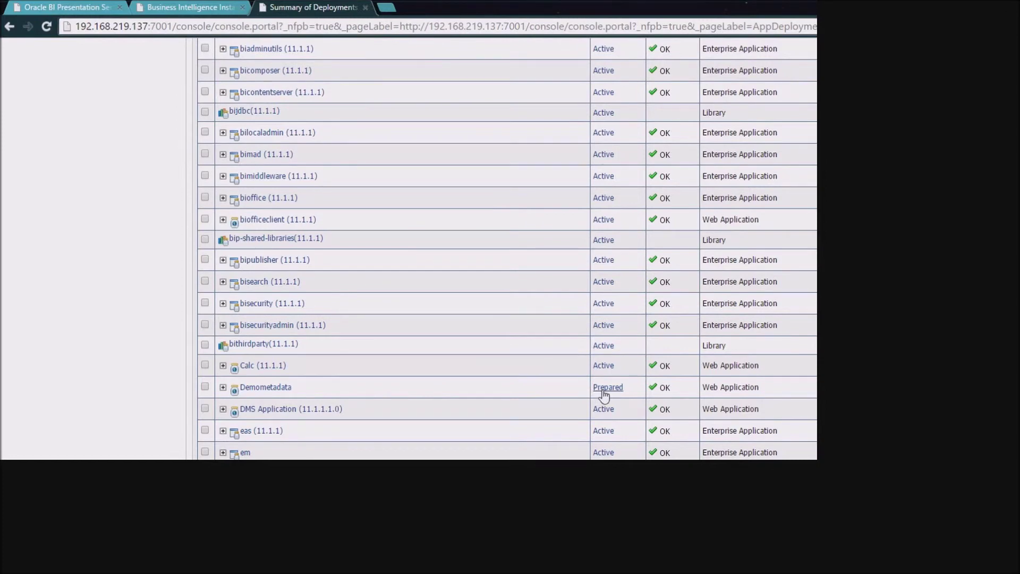
scroll(495, 409, "down", 5)
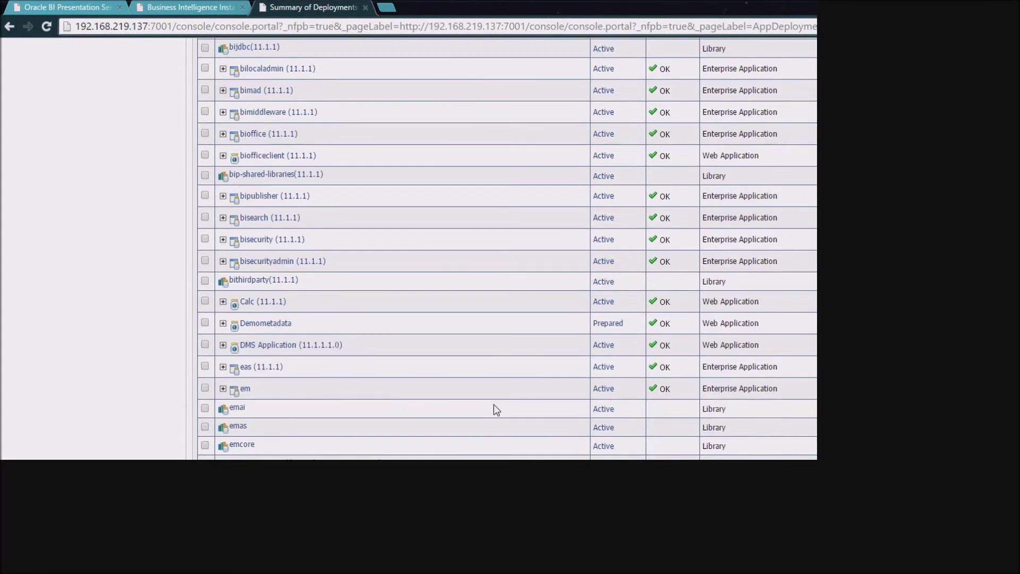
scroll(496, 409, "down", 3)
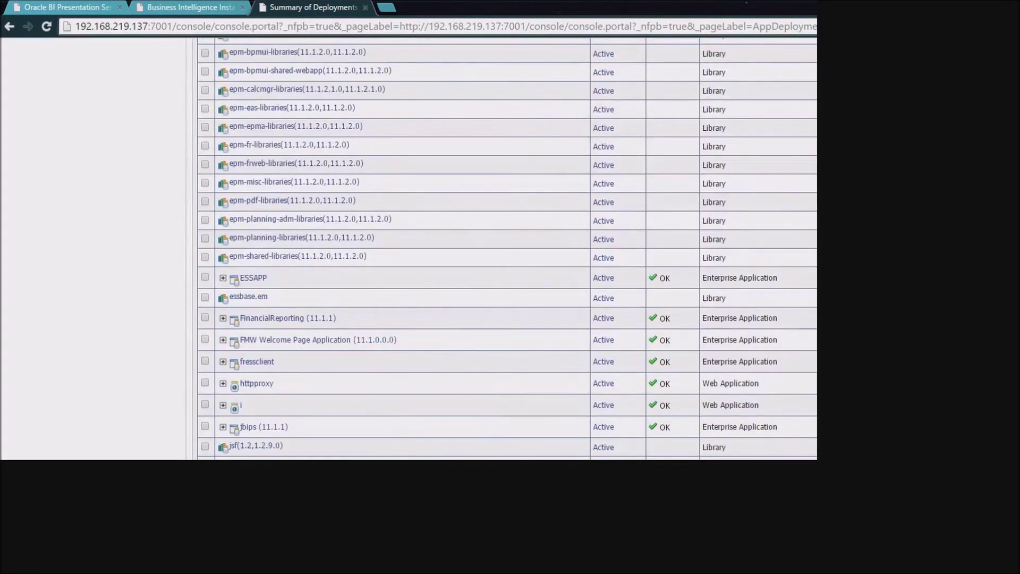
scroll(462, 394, "down", 2)
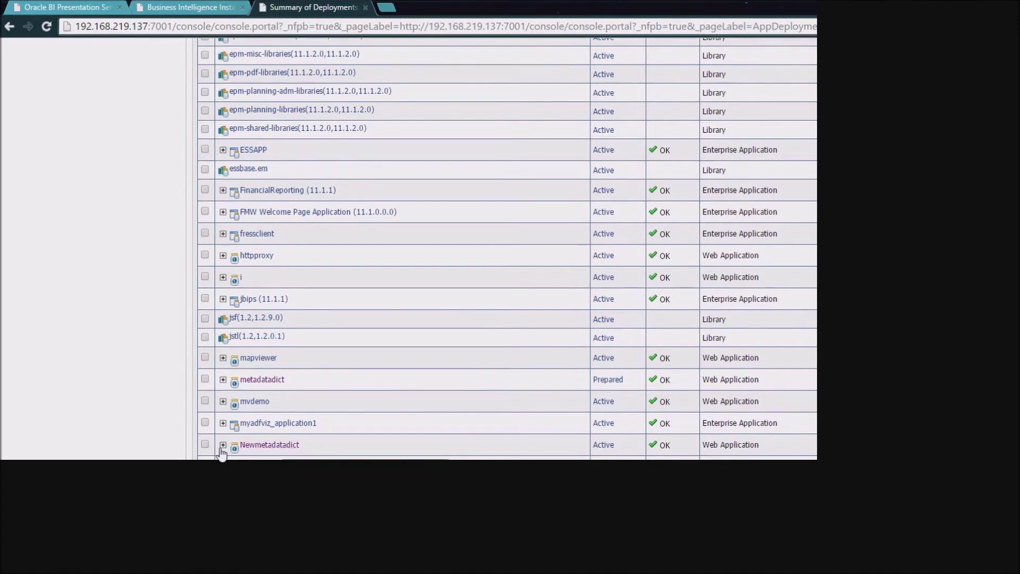
scroll(253, 450, "up", 15)
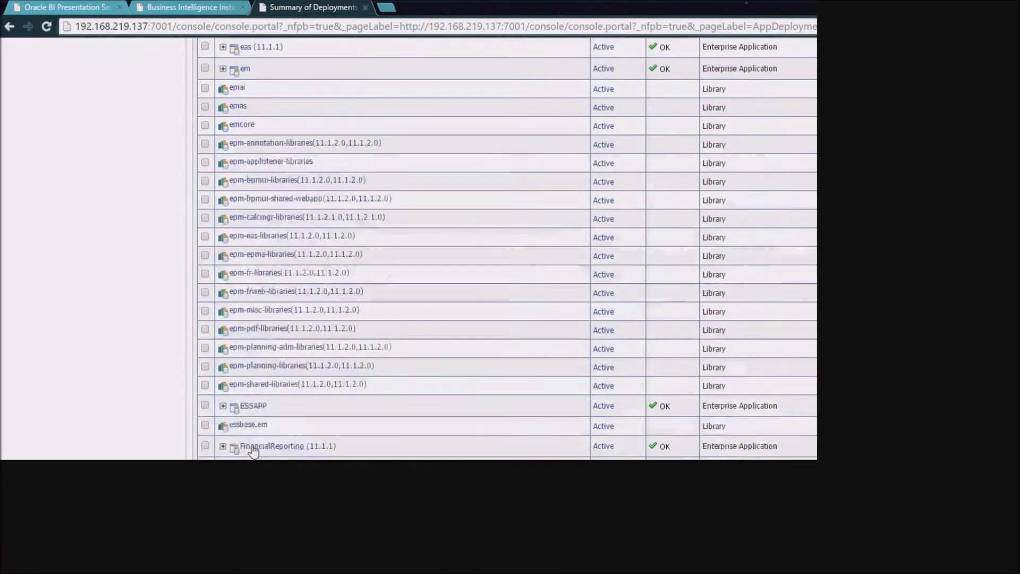
scroll(252, 450, "up", 4)
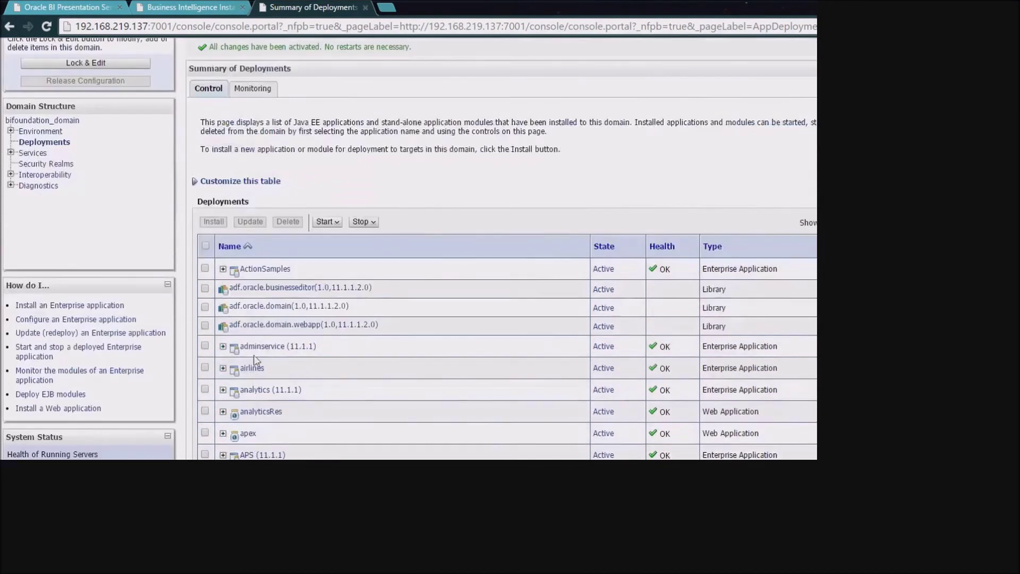
left_click(362, 221)
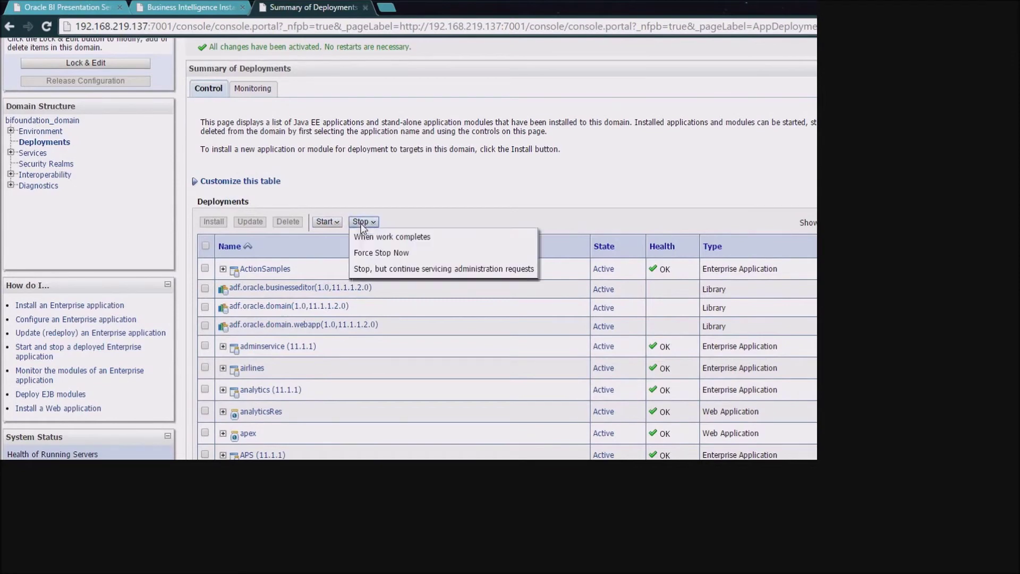
left_click(384, 240)
left_click(204, 206)
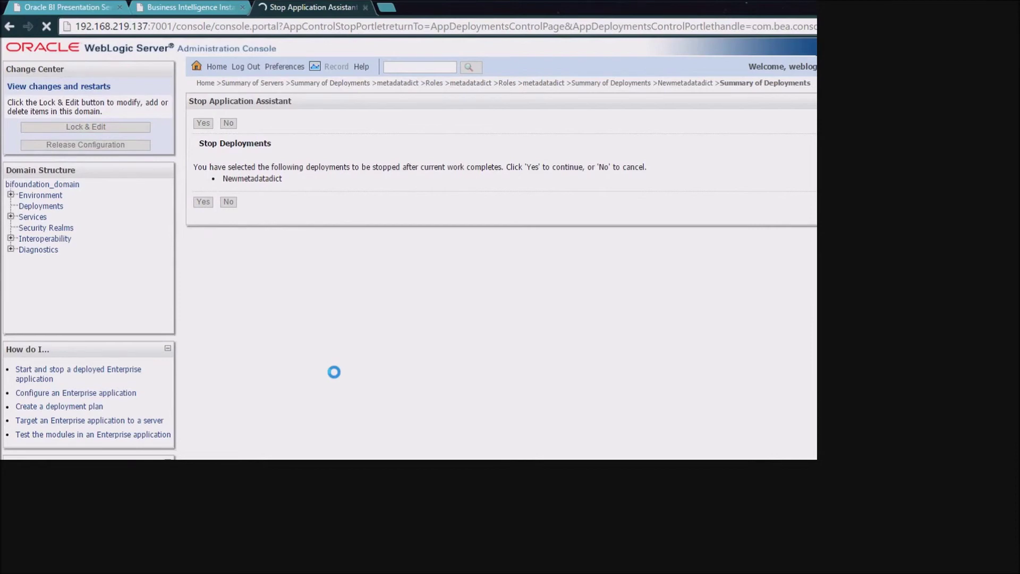
Step: Select the Demometadata deployment and start it servicing all requests, confirming the request
scroll(348, 372, "down", 3)
scroll(346, 368, "down", 7)
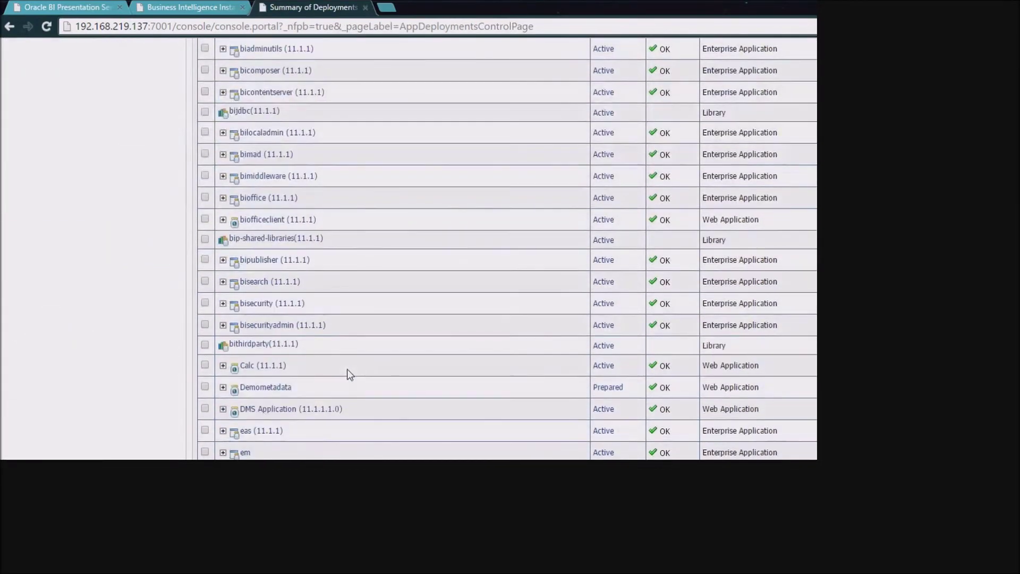
left_click(204, 387)
scroll(327, 390, "up", 10)
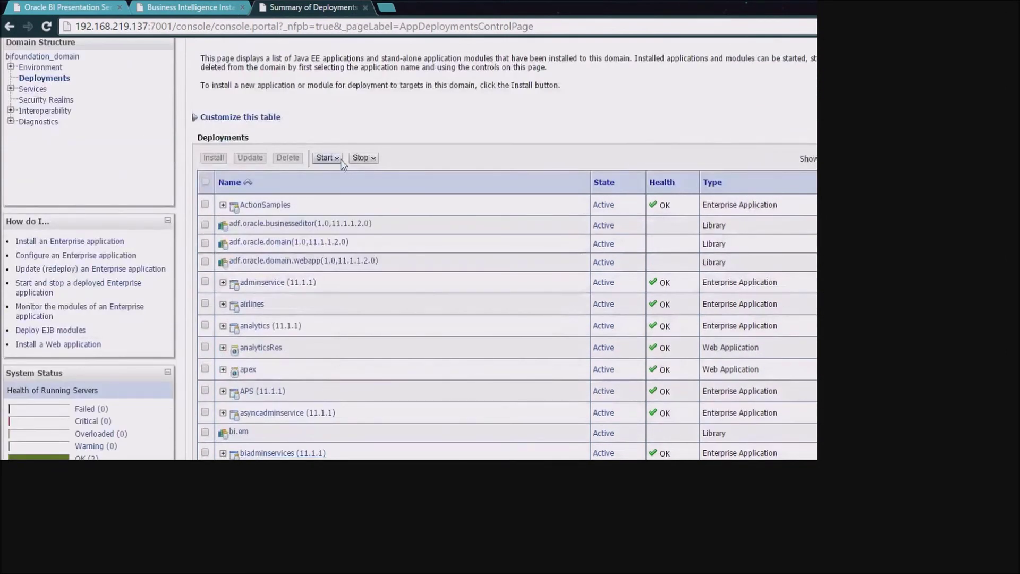
left_click(323, 161)
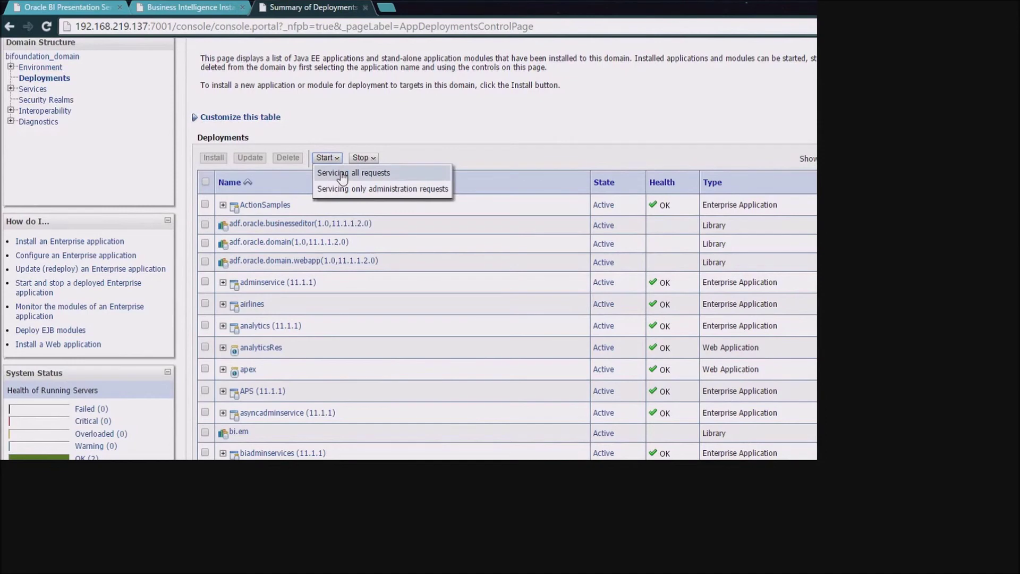
left_click(336, 169)
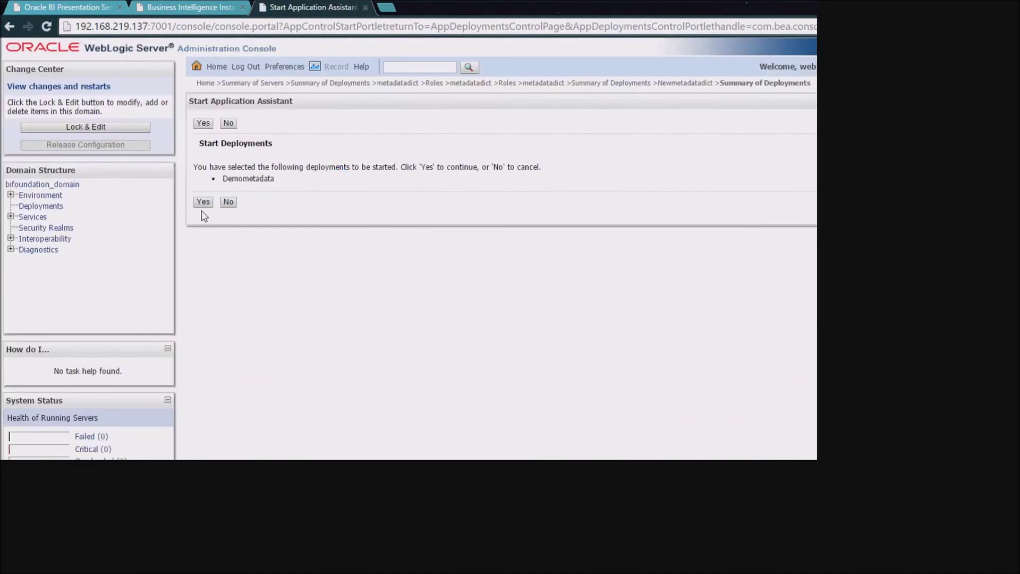
left_click(203, 205)
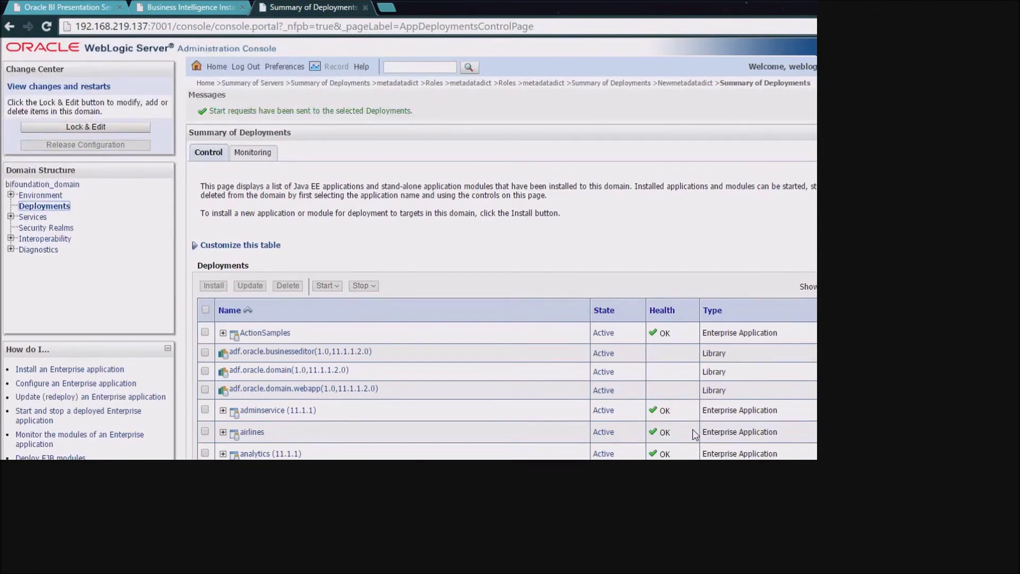
Step: Switch to Enterprise Manager Fusion Middleware Control and restart all processes of coreapplication, closing the confirmation
left_click(197, 8)
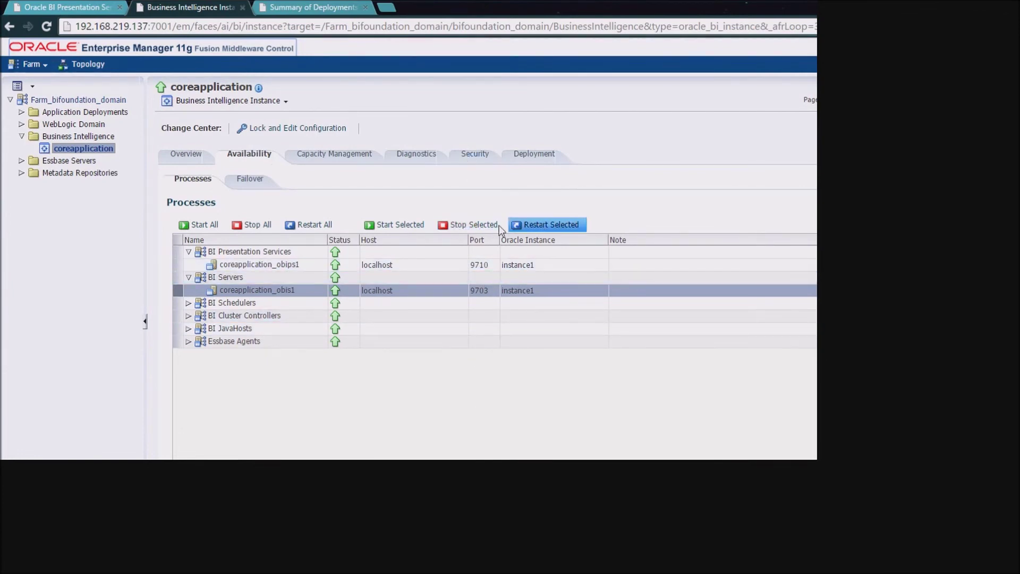
left_click(314, 226)
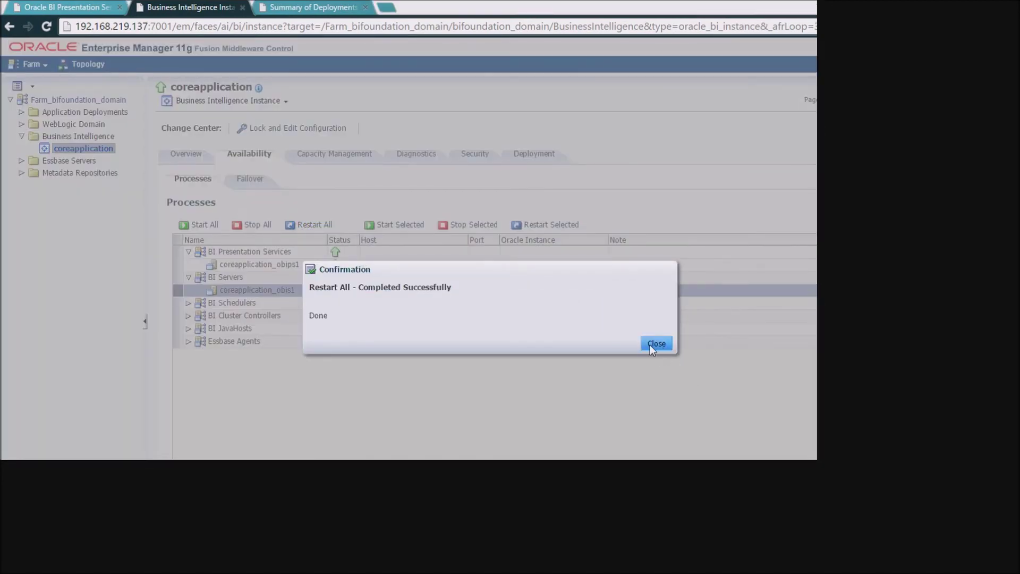
left_click(657, 344)
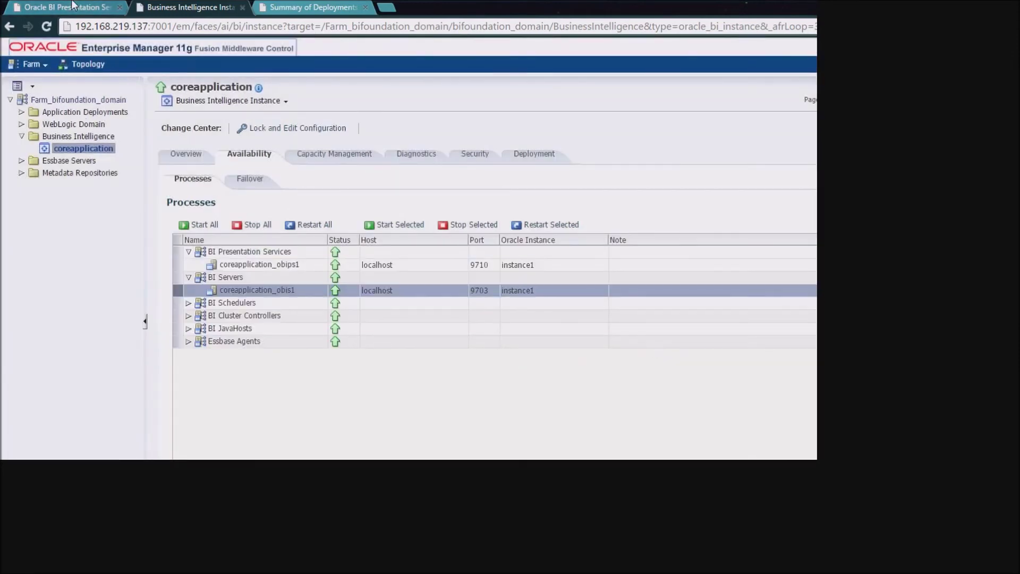
Step: Switch to Oracle Business Intelligence and create a new analysis on the A - Sample Sales subject area
left_click(74, 8)
left_click(596, 74)
left_click(793, 69)
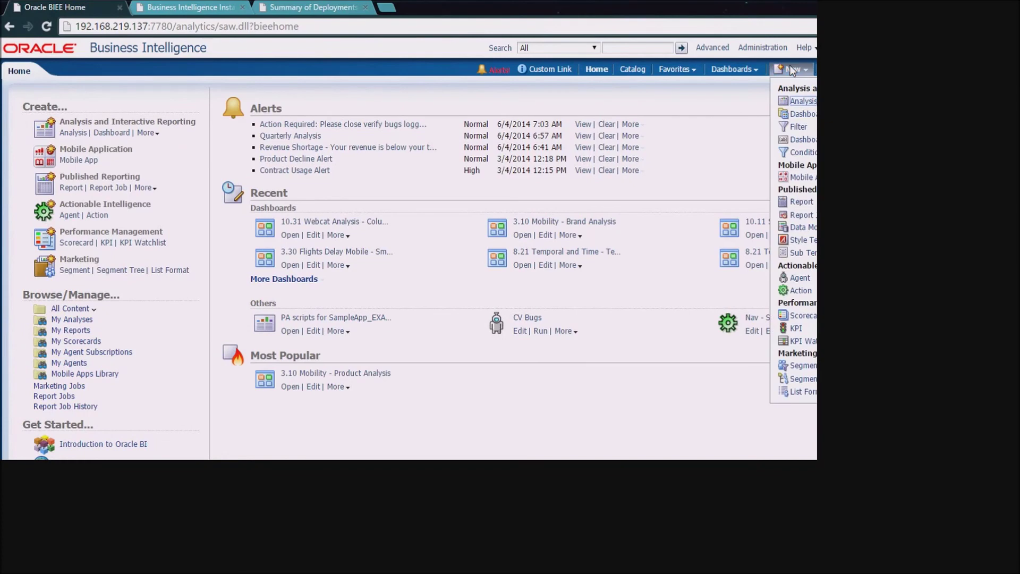
left_click(802, 101)
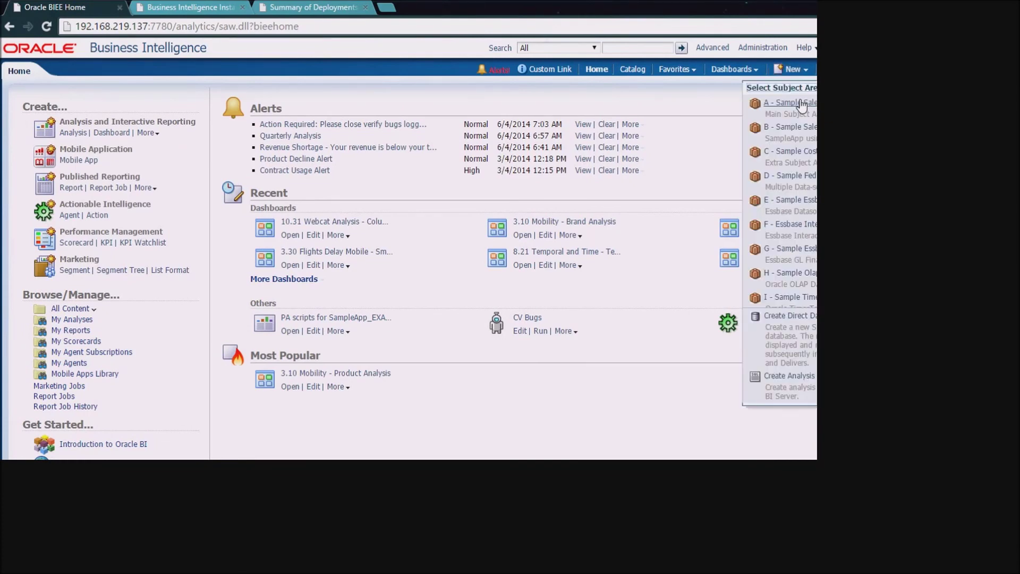
left_click(800, 104)
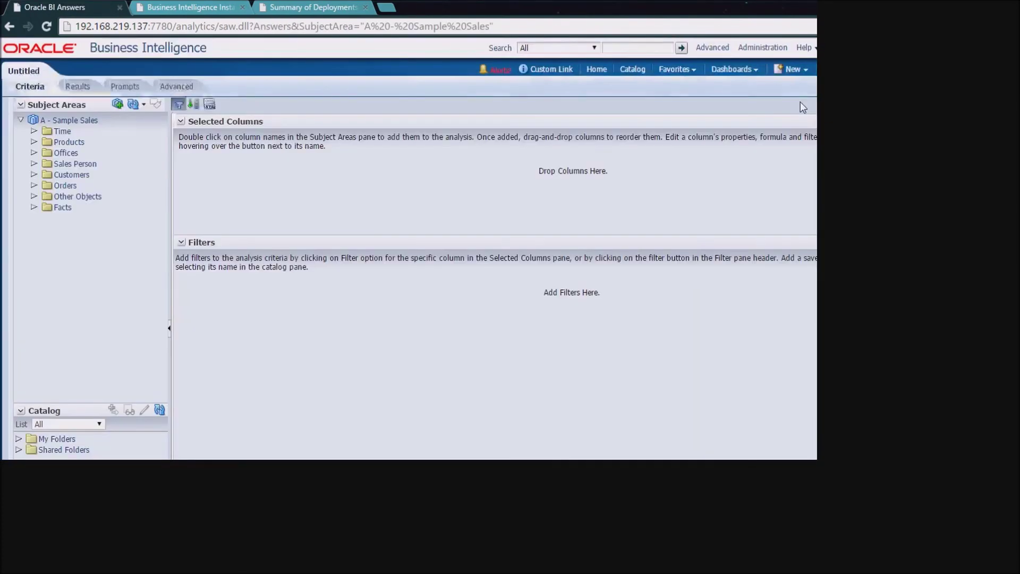
Step: Open the metadata dictionary for the Time folder, move its window clear of the subject areas and highlight Demometadata in its address
left_click(63, 132)
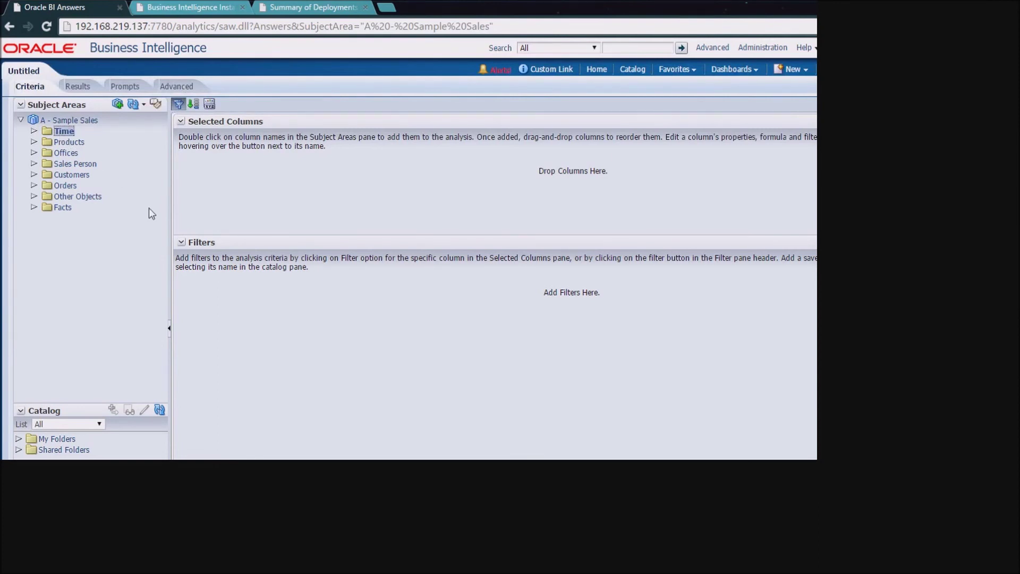
left_click(157, 104)
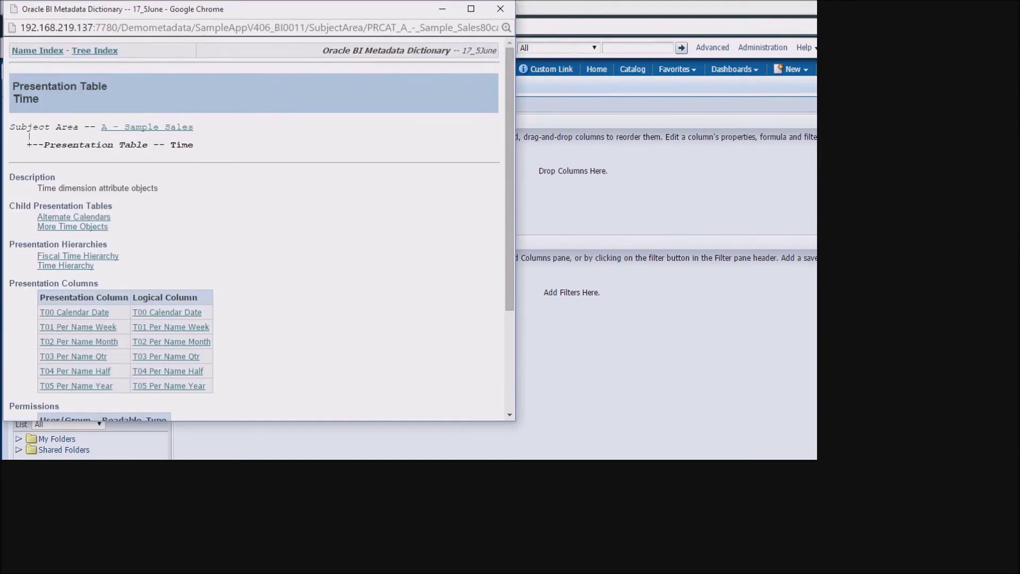
left_click_drag(287, 10, 479, 64)
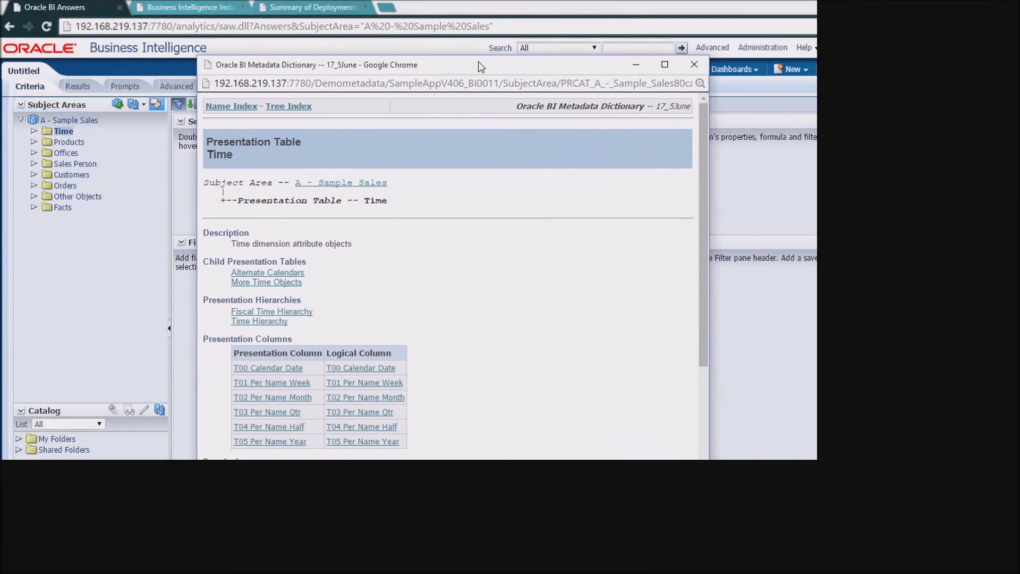
left_click_drag(385, 88, 315, 87)
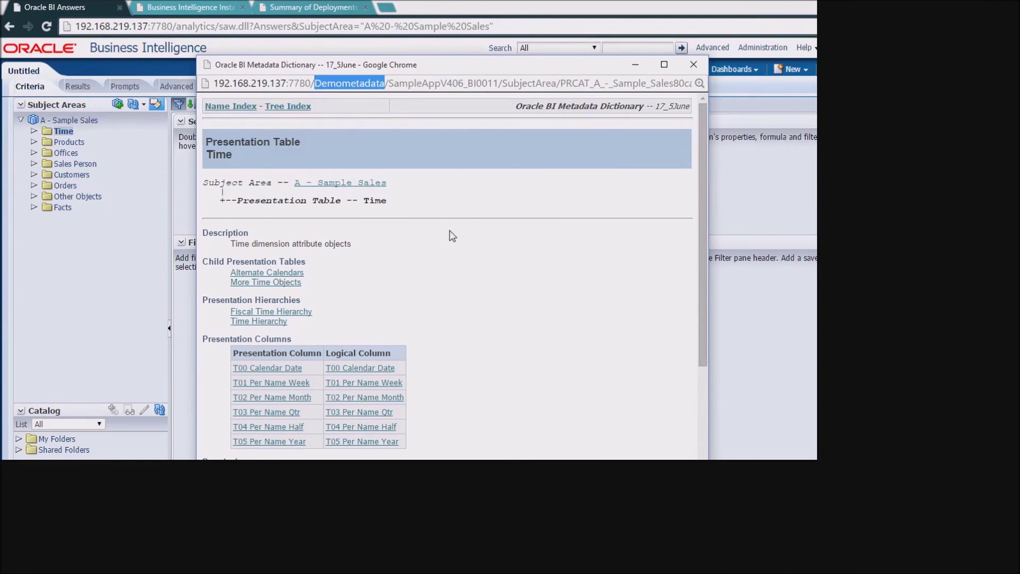